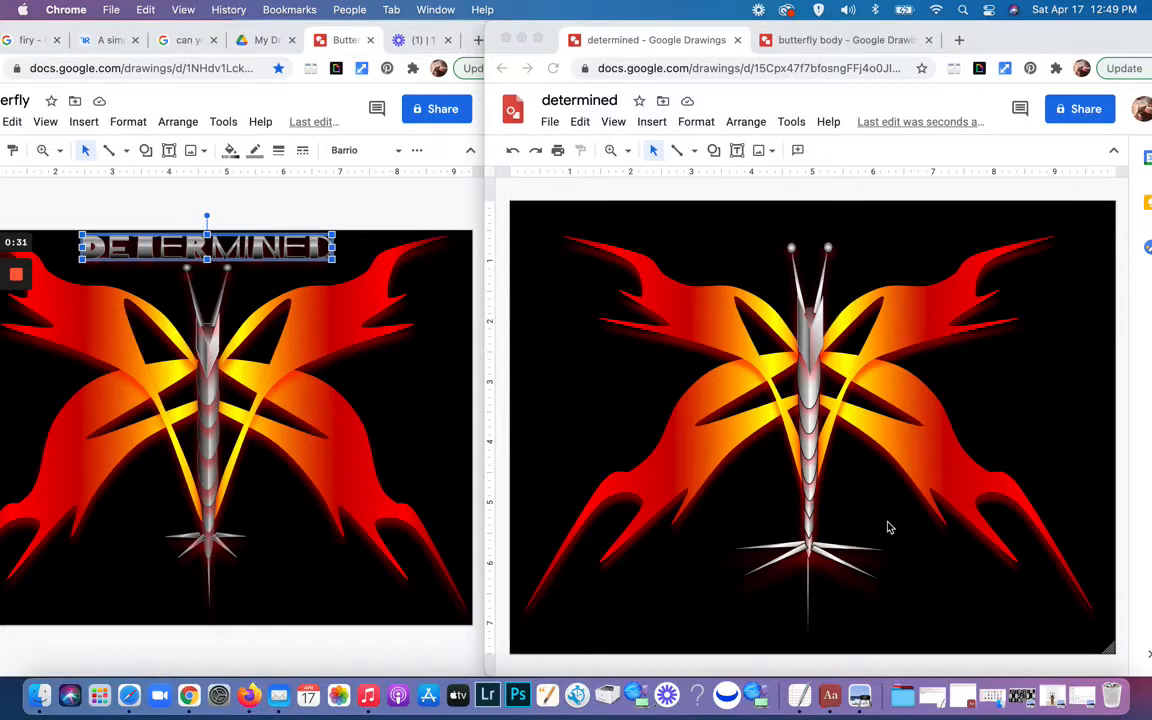
Step: Select all parts of the butterfly in the determined drawing and group them into one object
{"action": "left_click", "coordinate": [846, 483]}
{"action": "left_click", "coordinate": [831, 427]}
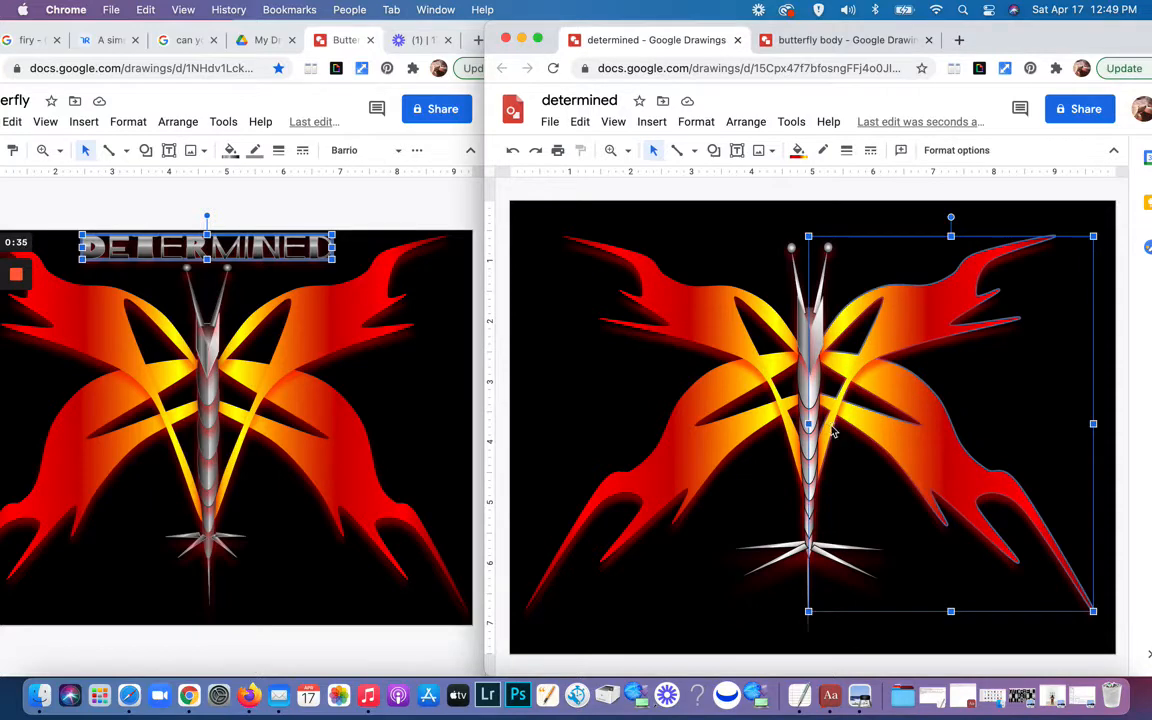
{"action": "left_click", "coordinate": [702, 539]}
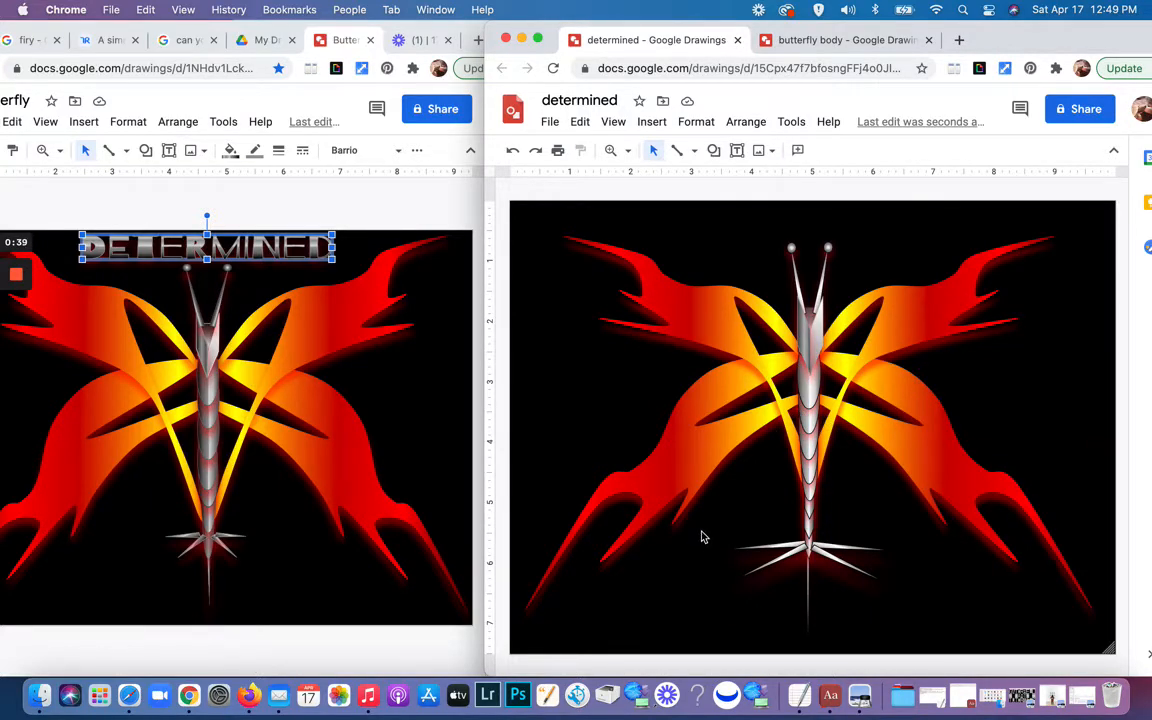
{"action": "key", "text": "super+a"}
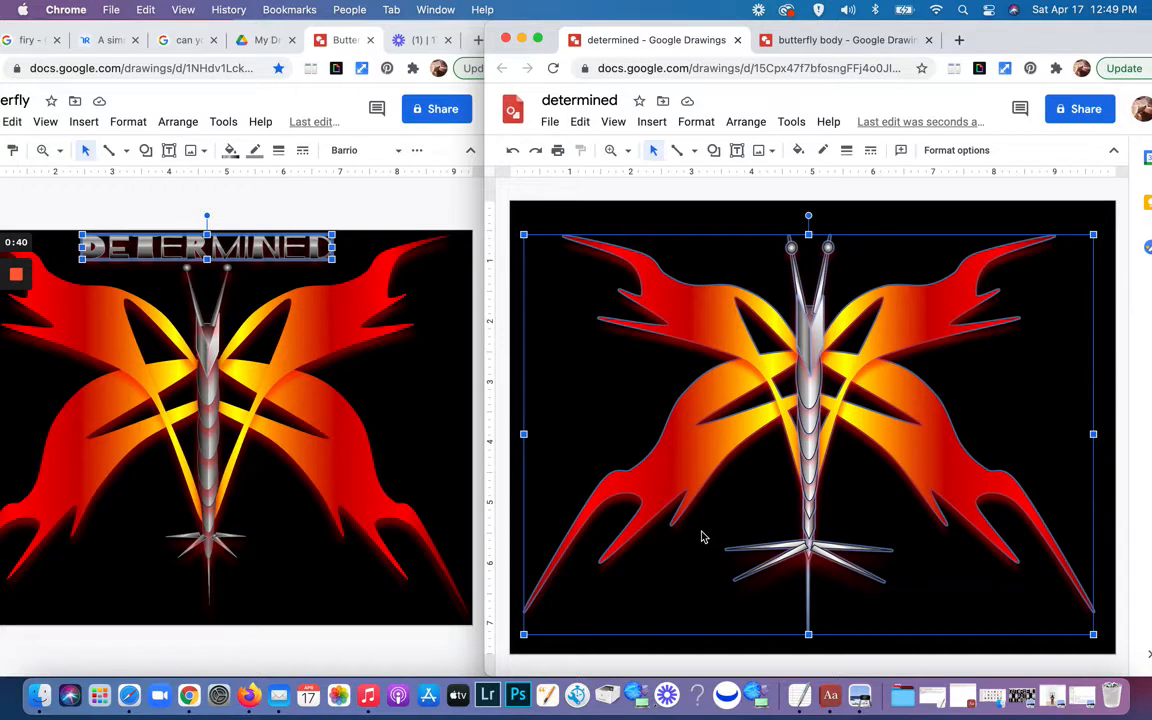
{"action": "left_click", "coordinate": [744, 122]}
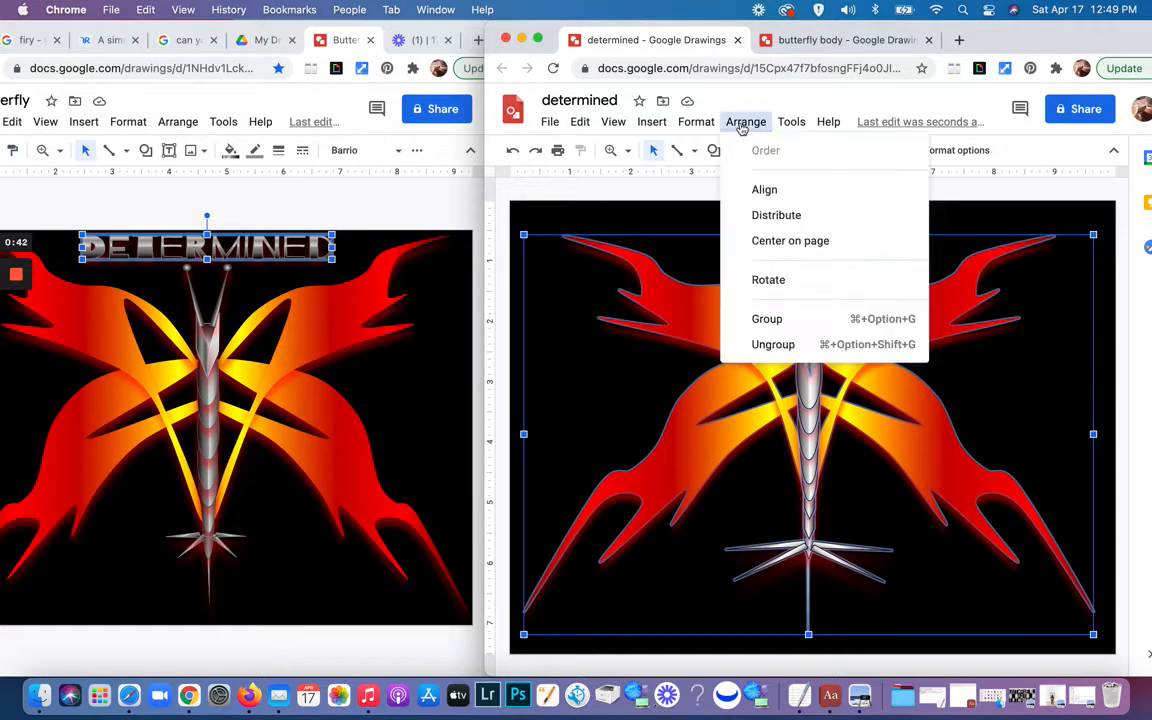
{"action": "left_click", "coordinate": [766, 318]}
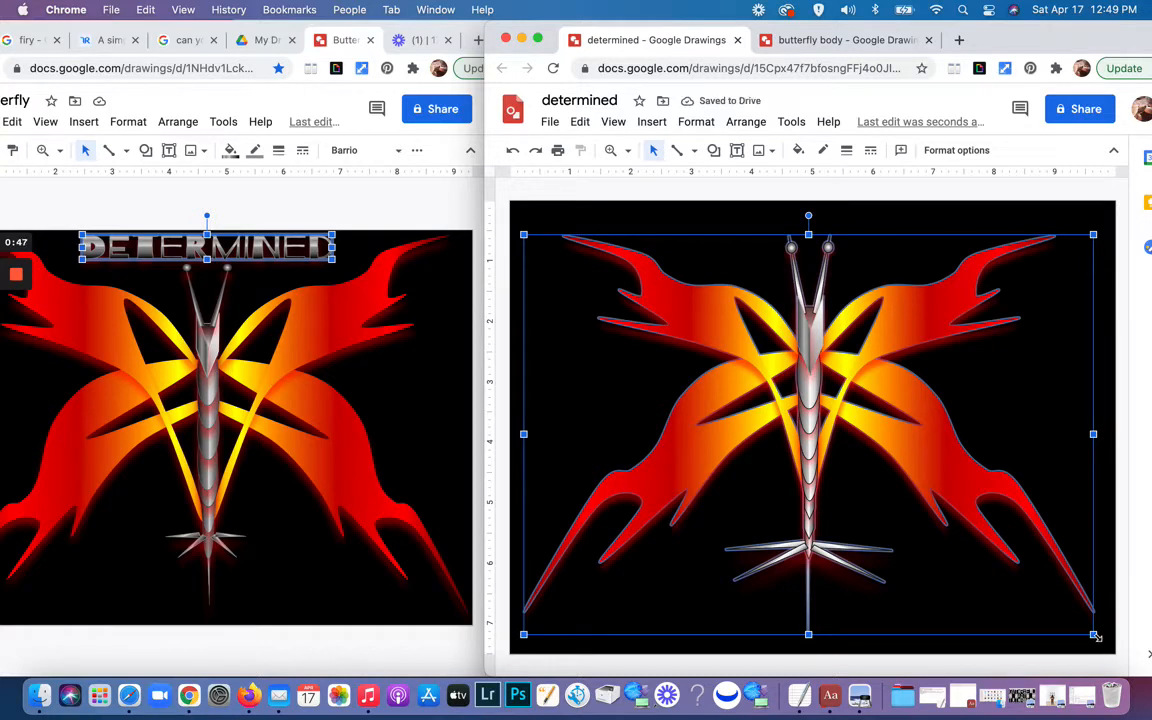
Step: Scale the grouped butterfly down slightly and move it lower on the black canvas to leave room above the antennae
{"action": "left_click_drag", "start_coordinate": [1095, 636], "coordinate": [1076, 618]}
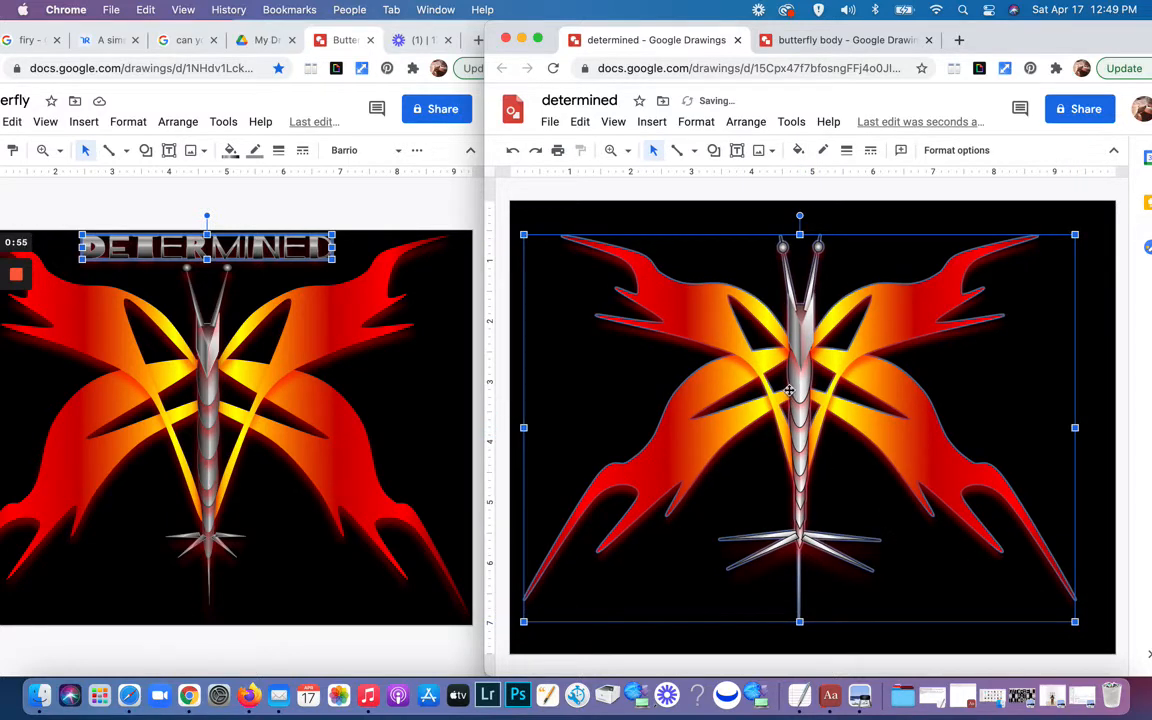
{"action": "left_click_drag", "start_coordinate": [803, 368], "coordinate": [805, 391]}
{"action": "left_click", "coordinate": [849, 190]}
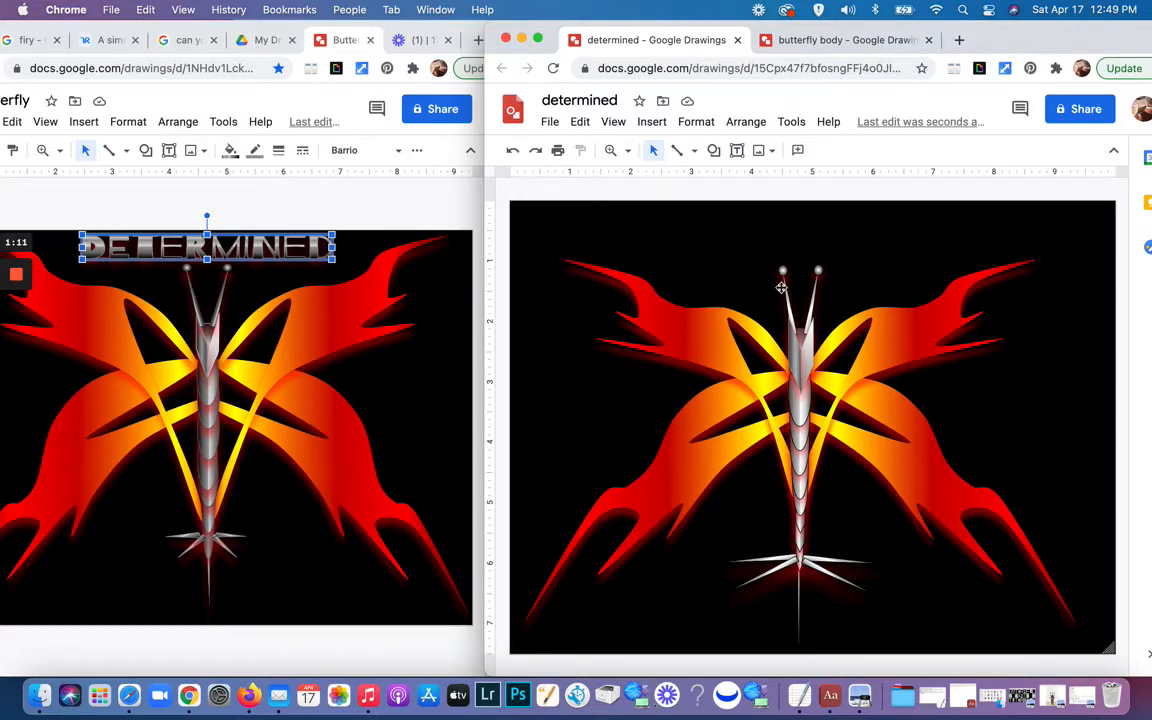
Step: Insert word art reading "DETERMINED" into the drawing
{"action": "left_click", "coordinate": [651, 124]}
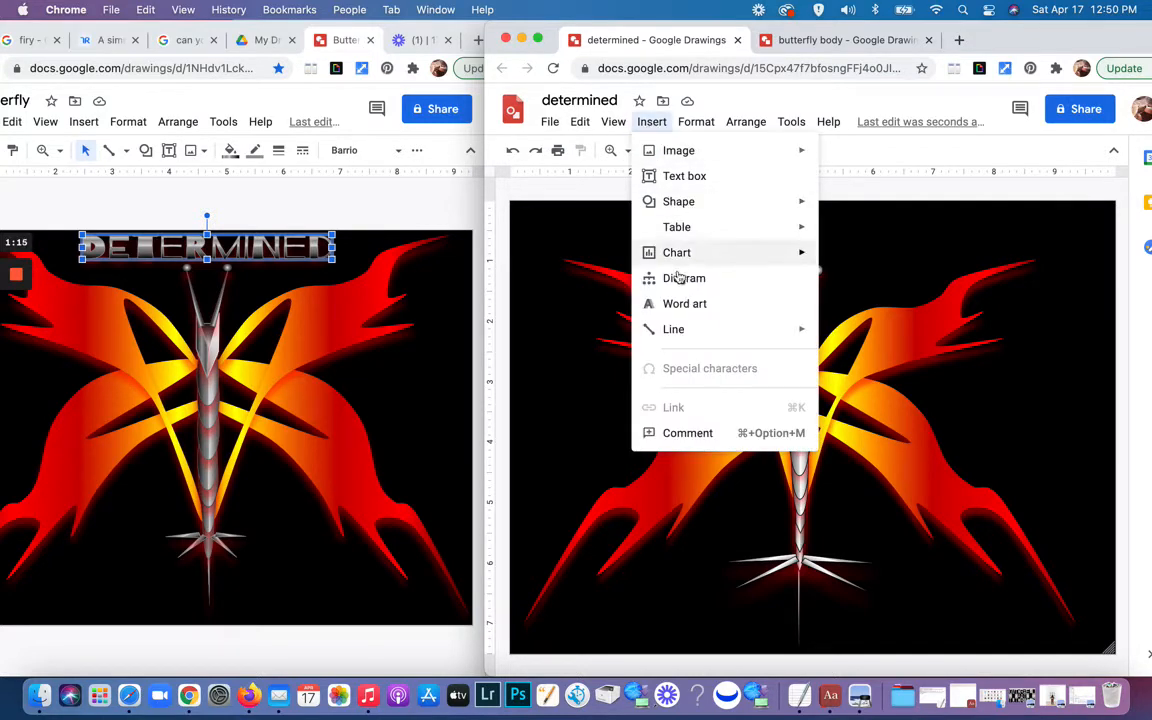
{"action": "left_click", "coordinate": [680, 304]}
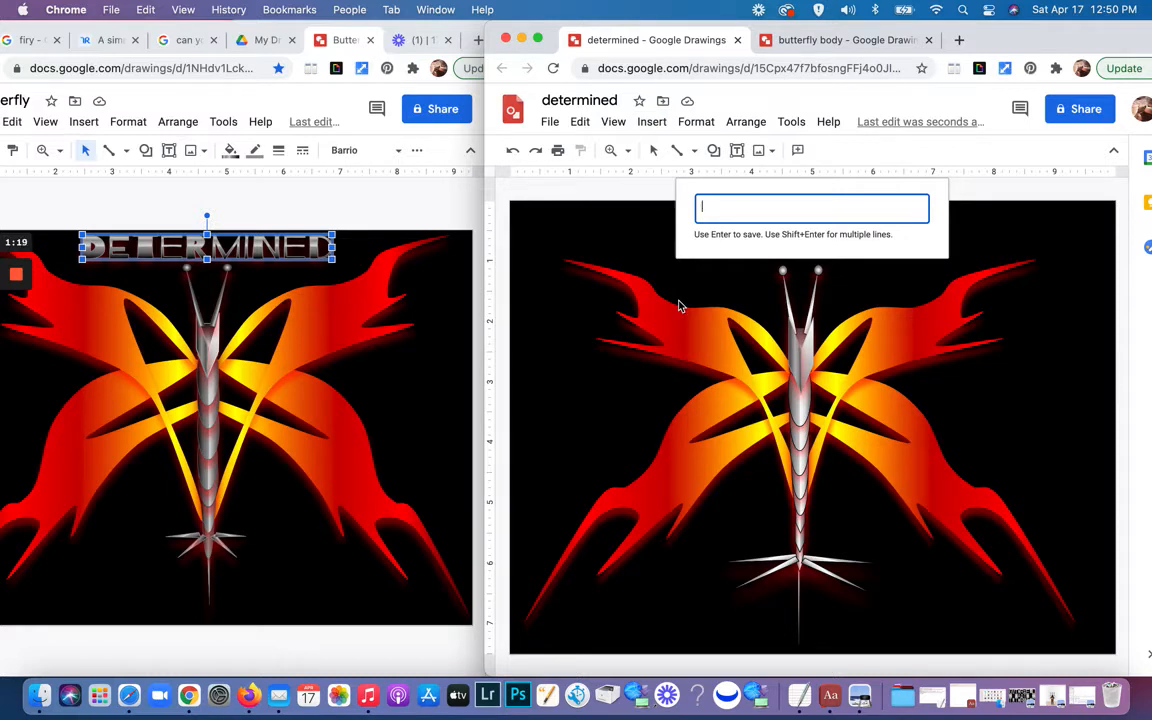
{"action": "type", "text": "De"}
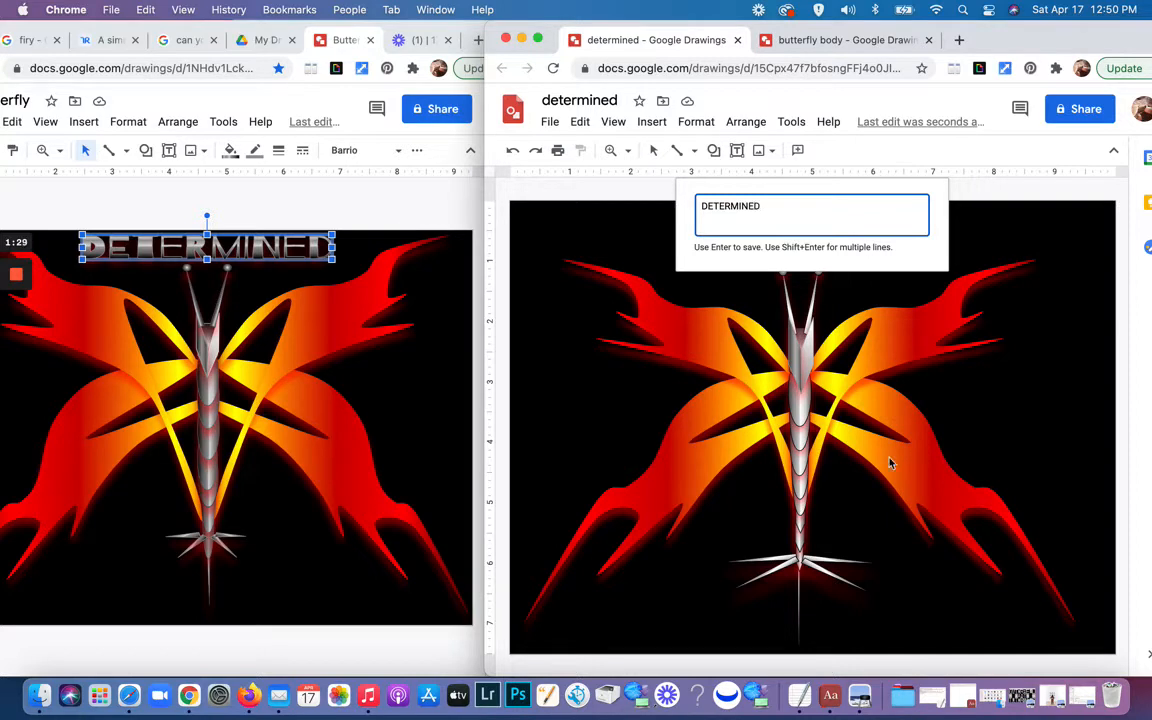
{"action": "key", "text": "Return"}
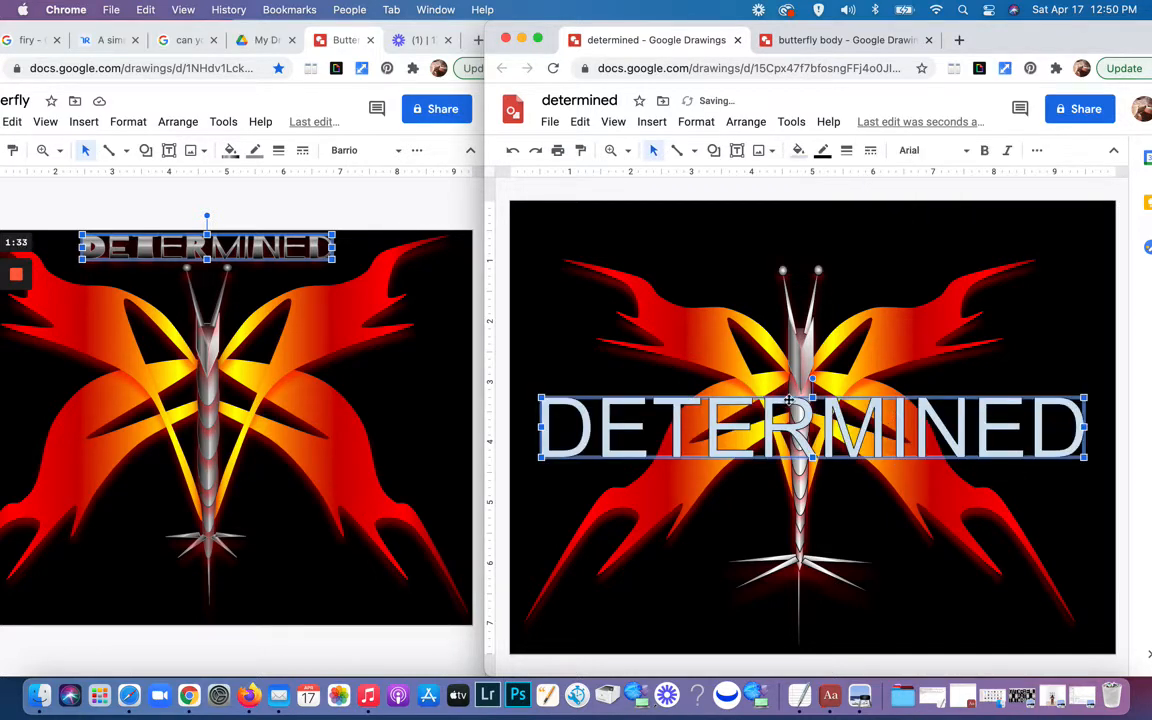
Step: Move the DETERMINED word art above the butterfly's antennae and shrink it to a narrow title that fits between the upper wing tips
{"action": "left_click_drag", "start_coordinate": [789, 400], "coordinate": [775, 263]}
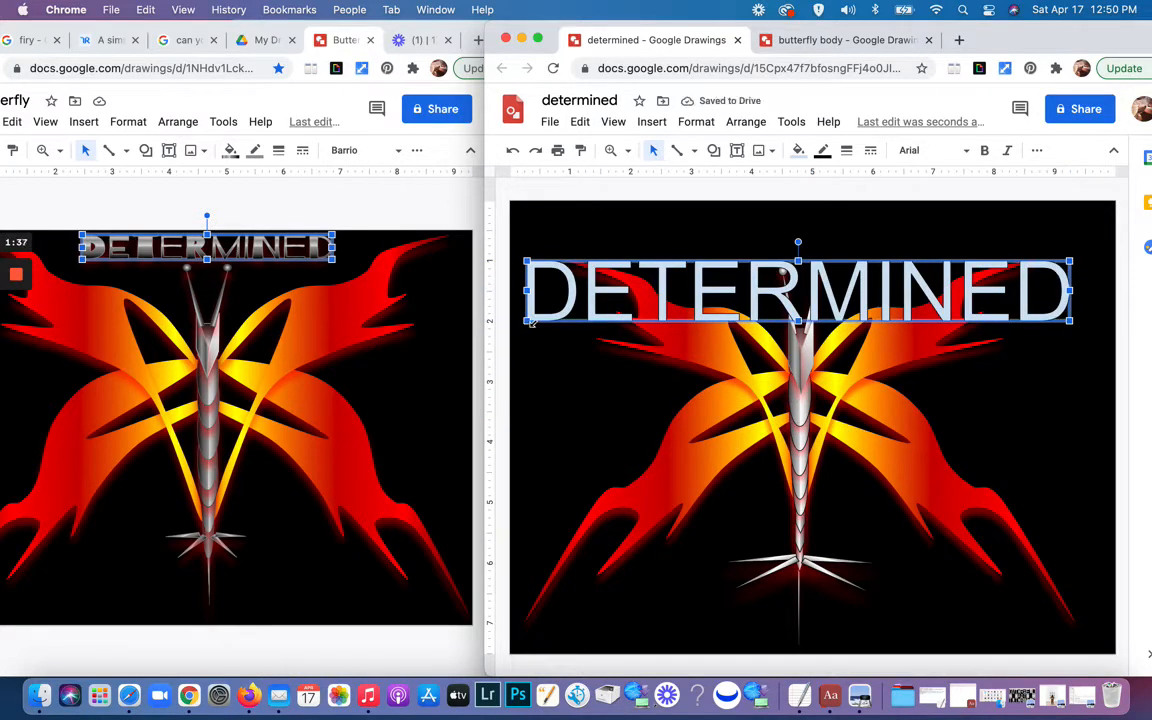
{"action": "left_click_drag", "start_coordinate": [527, 322], "coordinate": [705, 238]}
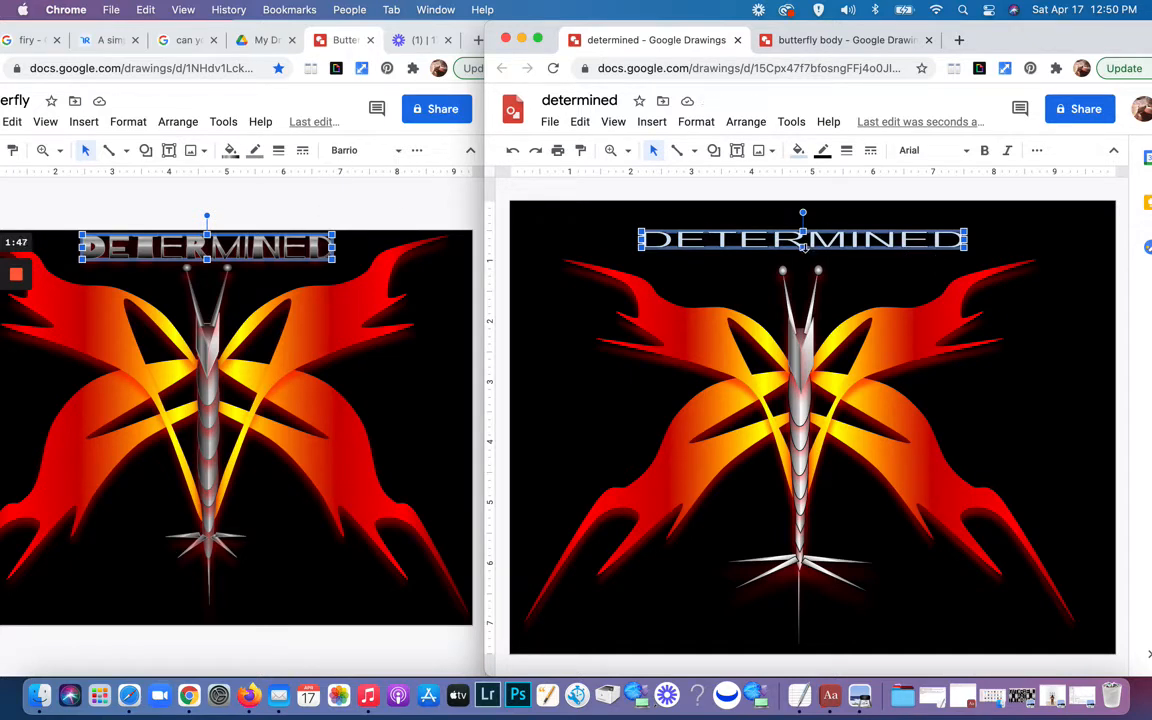
{"action": "left_click_drag", "start_coordinate": [806, 248], "coordinate": [828, 238]}
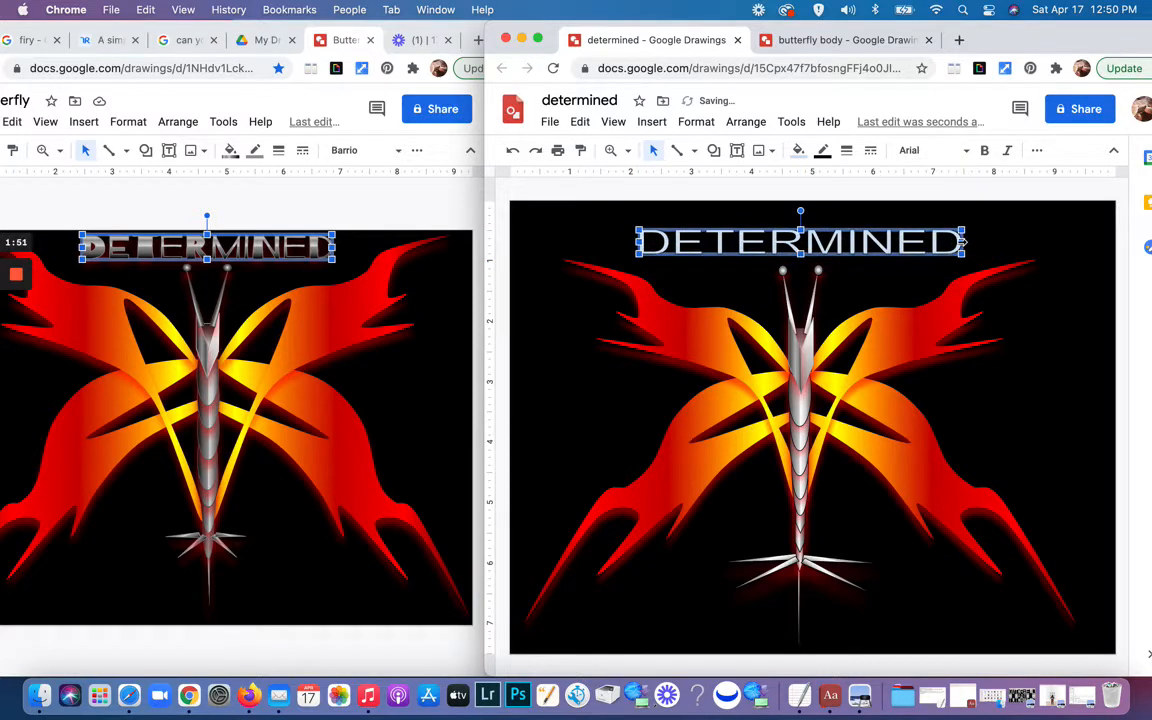
{"action": "left_click_drag", "start_coordinate": [962, 241], "coordinate": [908, 241]}
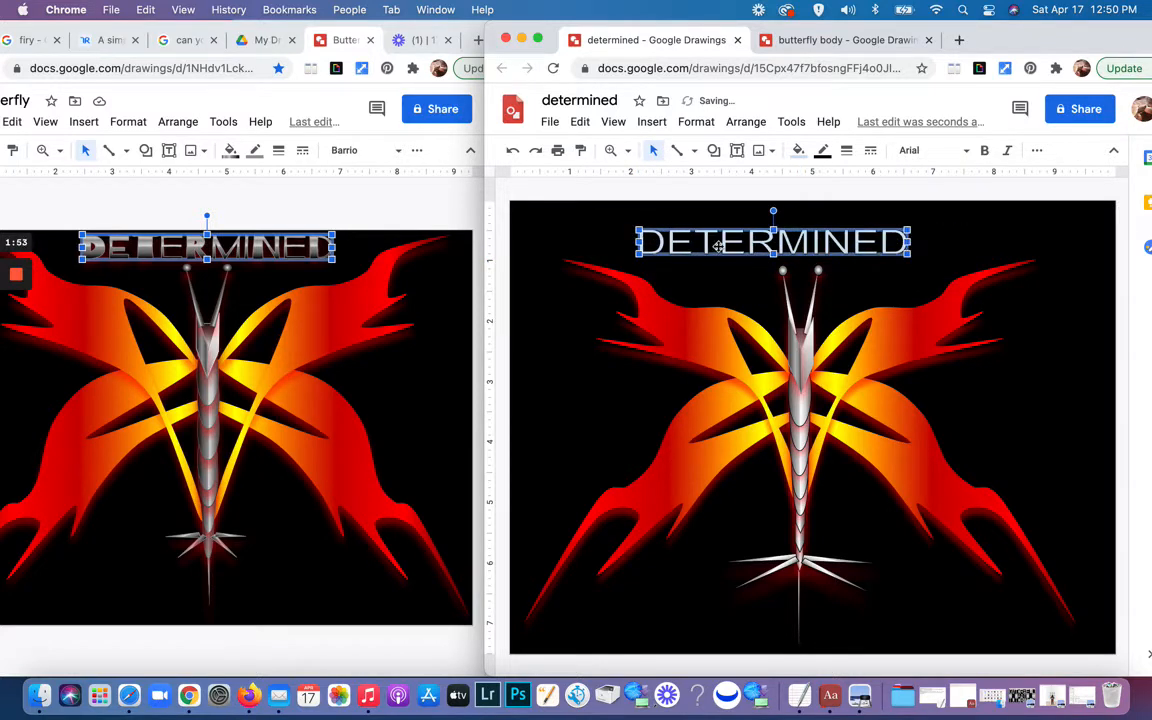
{"action": "left_click_drag", "start_coordinate": [637, 241], "coordinate": [677, 240]}
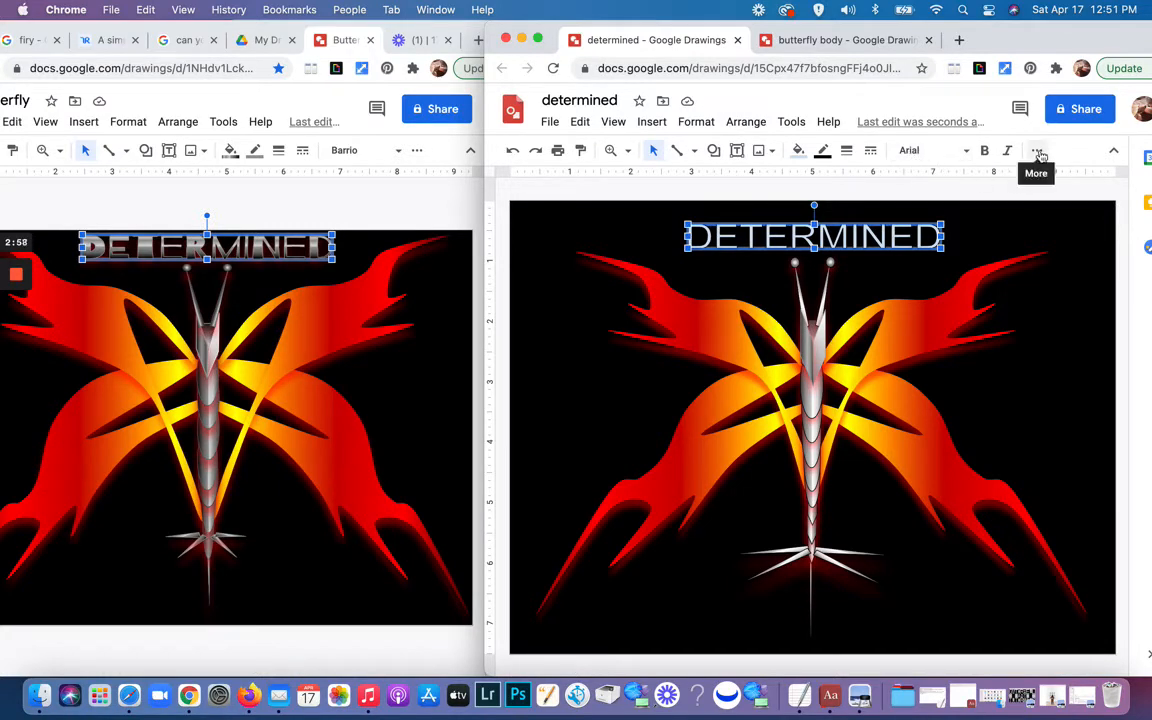
Step: Shift the determined drawing's window so it fits fully on screen, with its menus shown
{"action": "left_click", "coordinate": [1116, 153]}
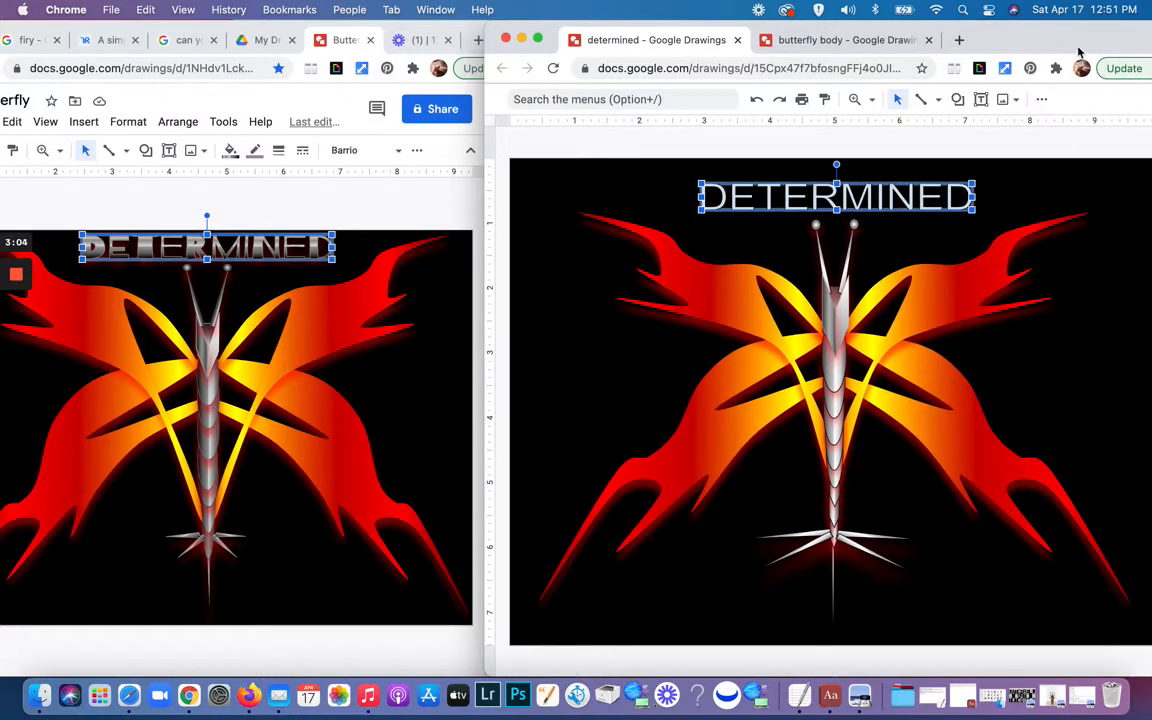
{"action": "left_click_drag", "start_coordinate": [1078, 52], "coordinate": [1013, 43]}
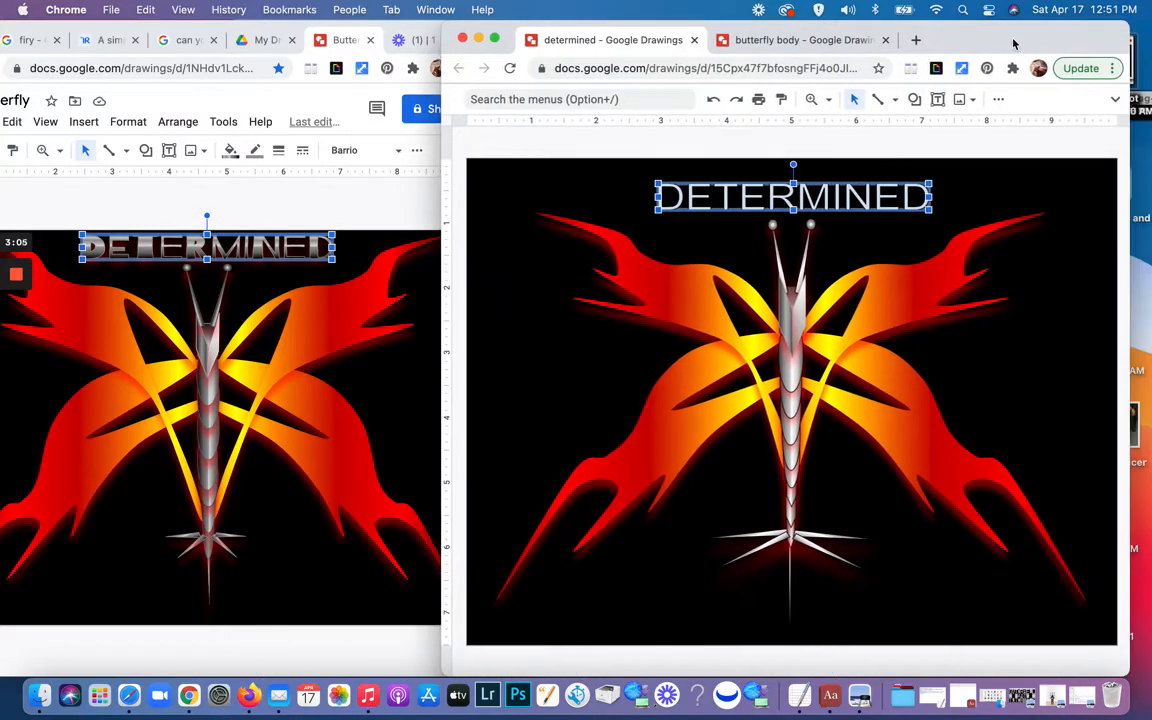
{"action": "left_click", "coordinate": [1118, 103]}
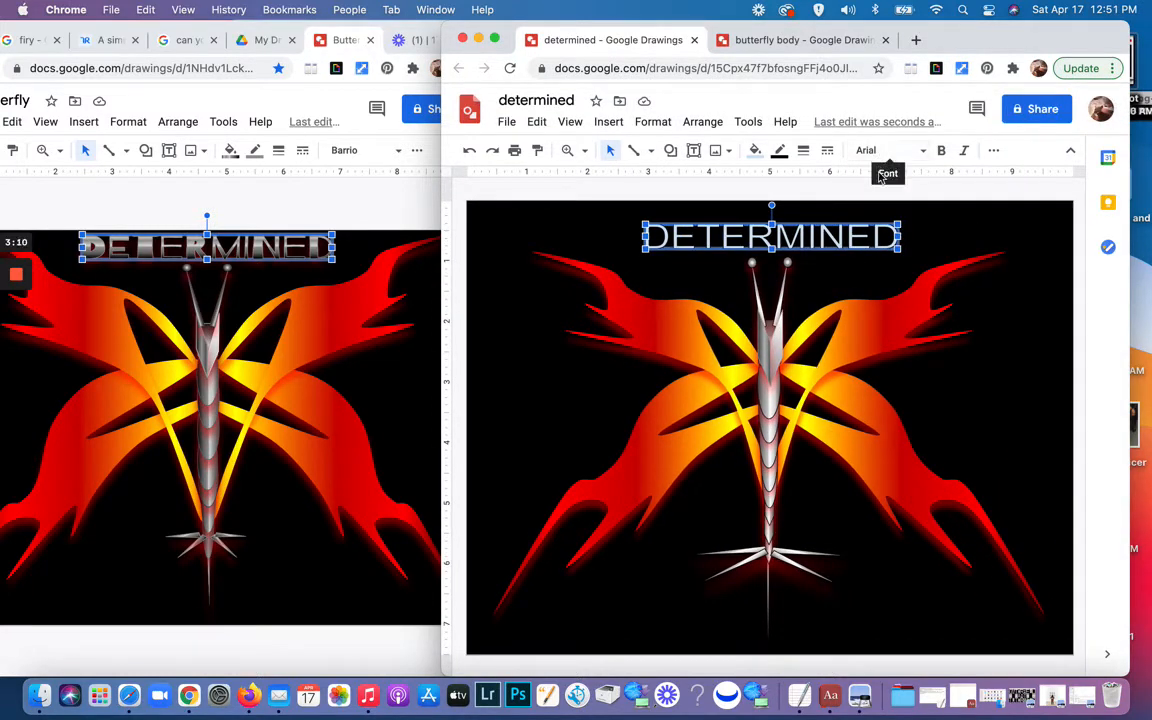
Step: Change the DETERMINED title's font to Barrio
{"action": "left_click", "coordinate": [826, 276]}
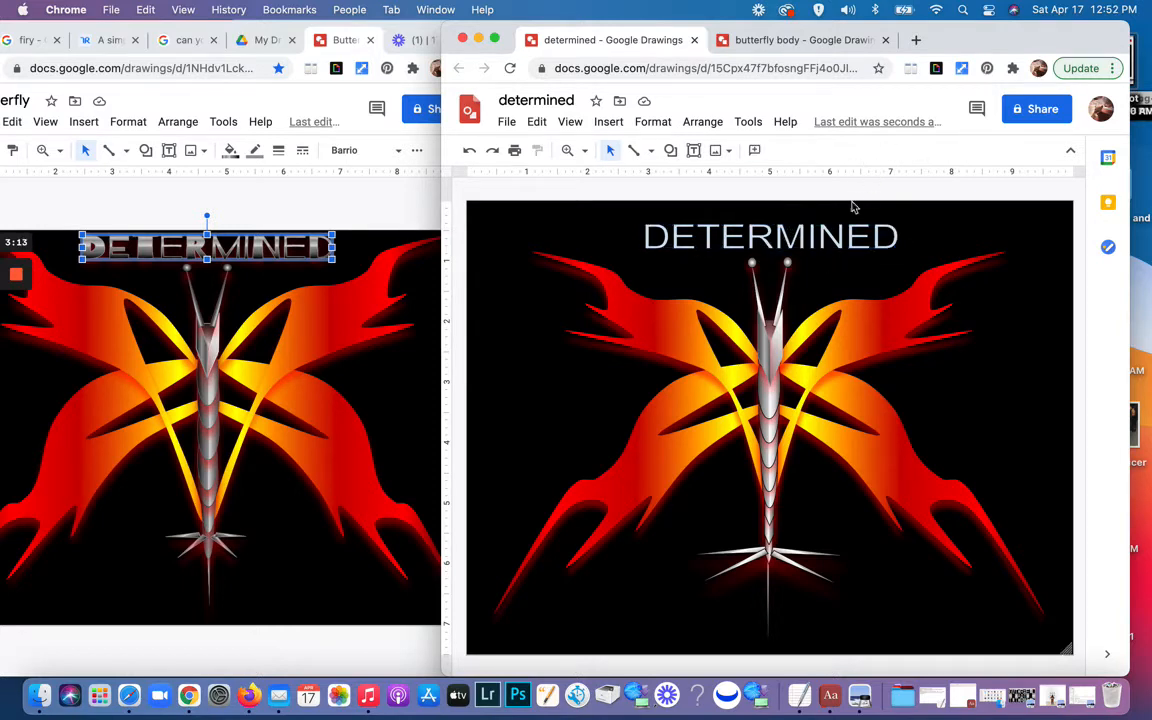
{"action": "left_click", "coordinate": [826, 238]}
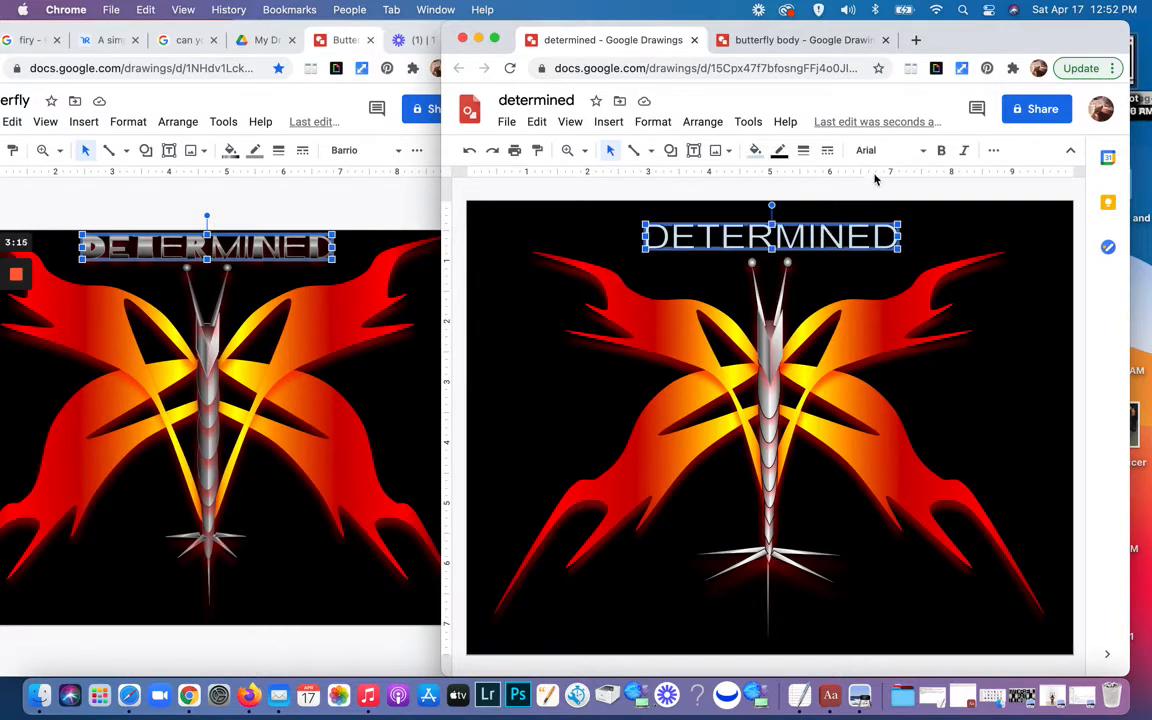
{"action": "left_click", "coordinate": [926, 153]}
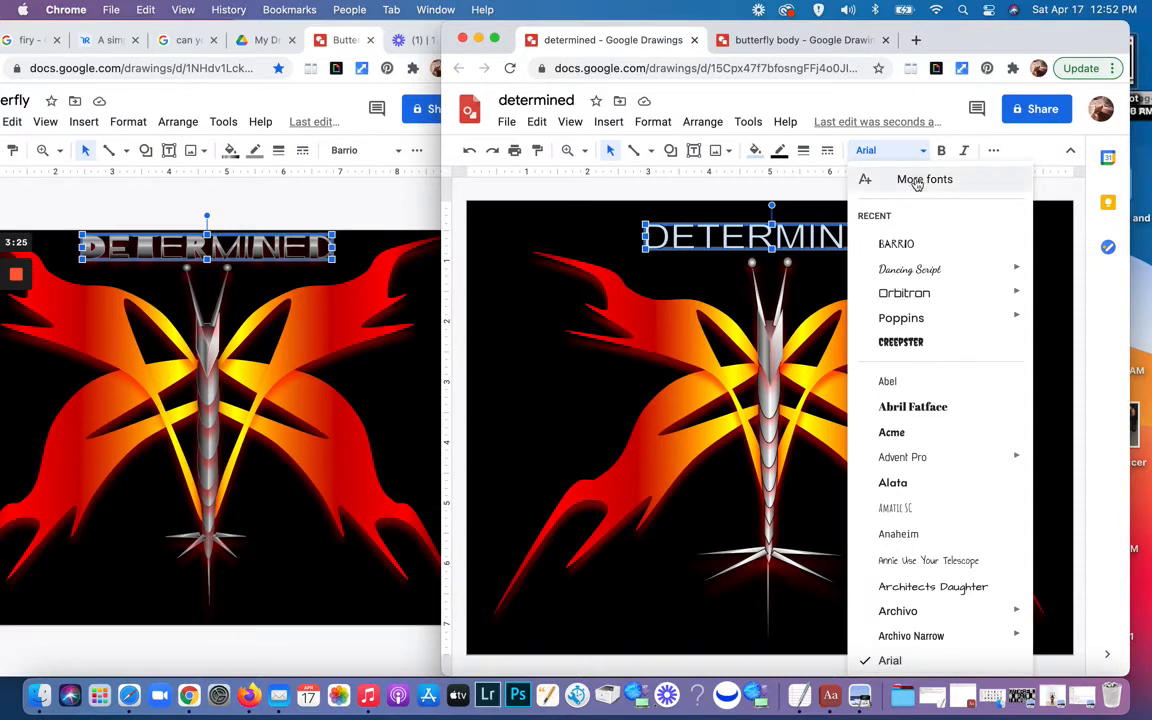
{"action": "scroll", "coordinate": [916, 190], "scroll_direction": "down", "scroll_amount": 1}
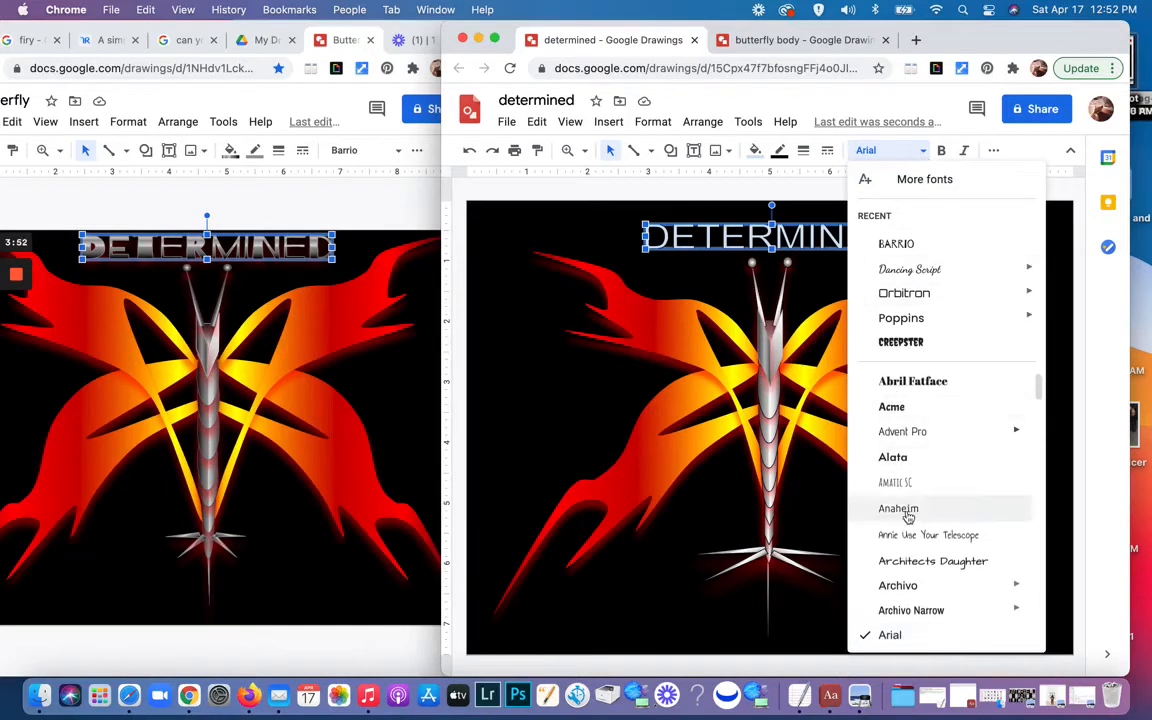
{"action": "scroll", "coordinate": [906, 512], "scroll_direction": "down", "scroll_amount": 2}
{"action": "scroll", "coordinate": [908, 517], "scroll_direction": "down", "scroll_amount": 3}
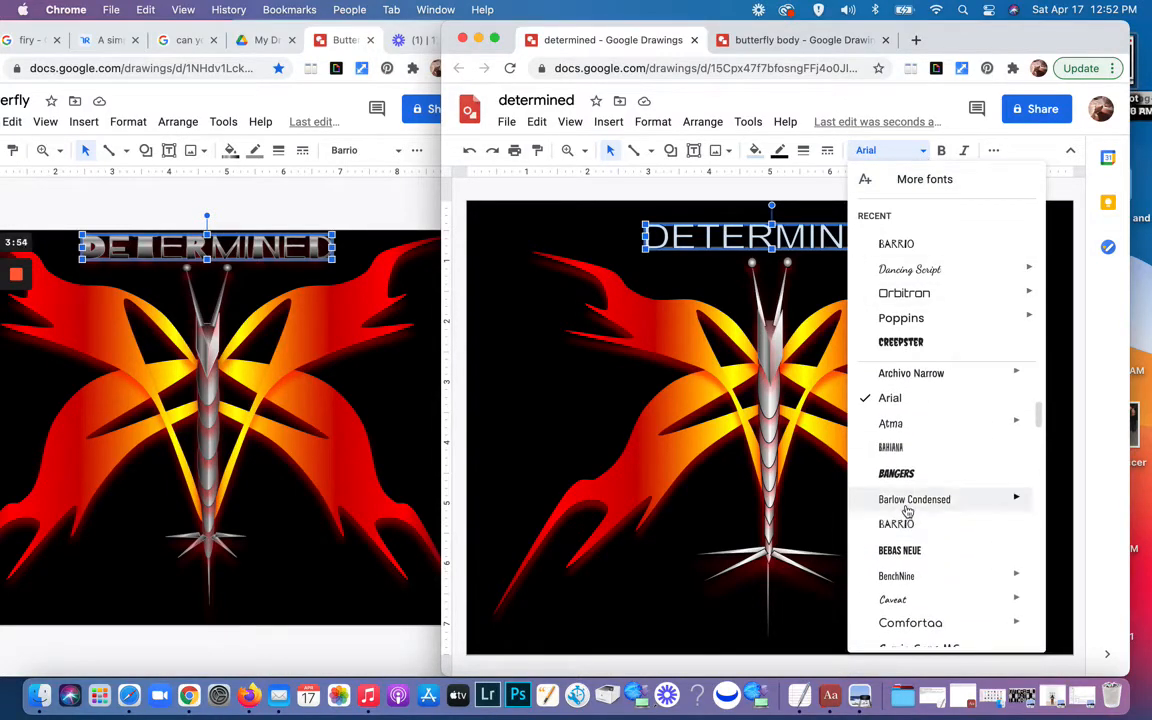
{"action": "left_click", "coordinate": [905, 524]}
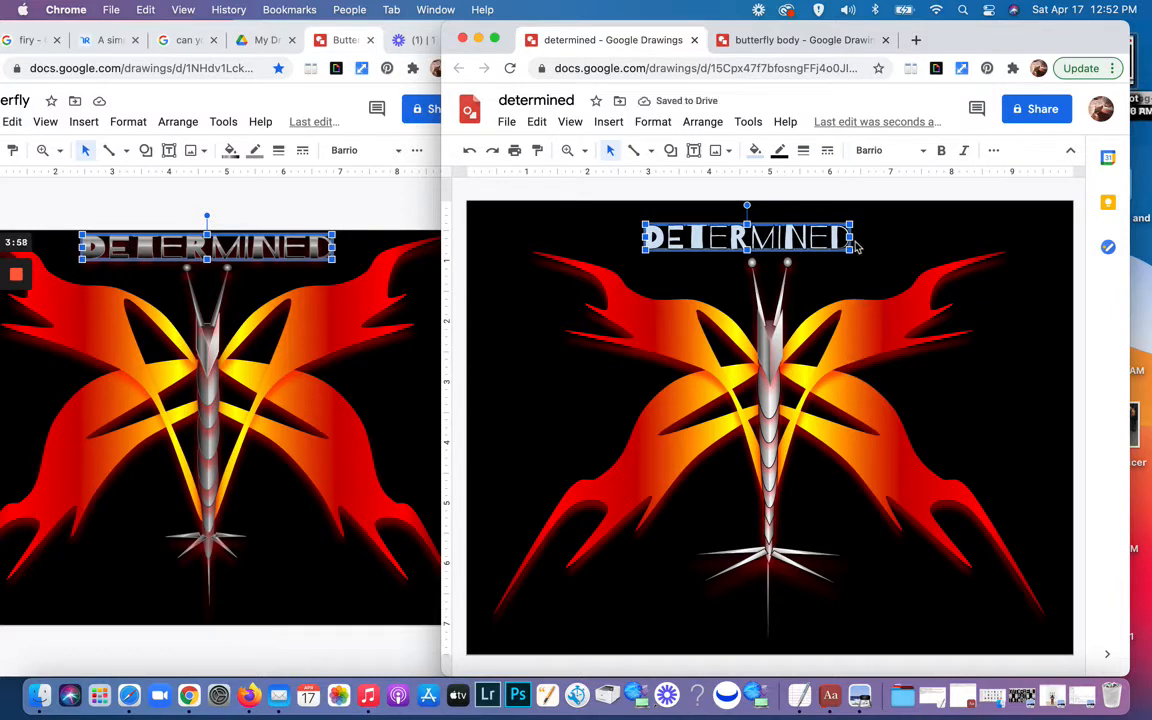
Step: Widen the DETERMINED title on both sides and align it with the butterfly beneath it
{"action": "left_click_drag", "start_coordinate": [850, 237], "coordinate": [902, 239]}
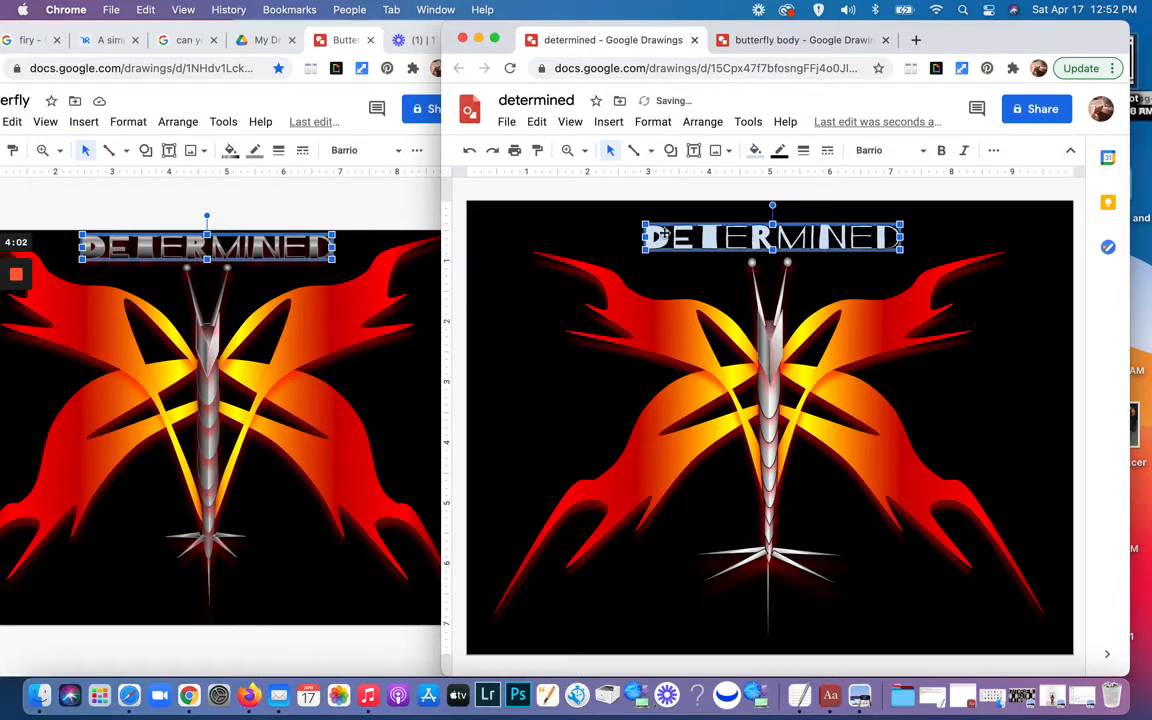
{"action": "left_click_drag", "start_coordinate": [644, 237], "coordinate": [630, 237]}
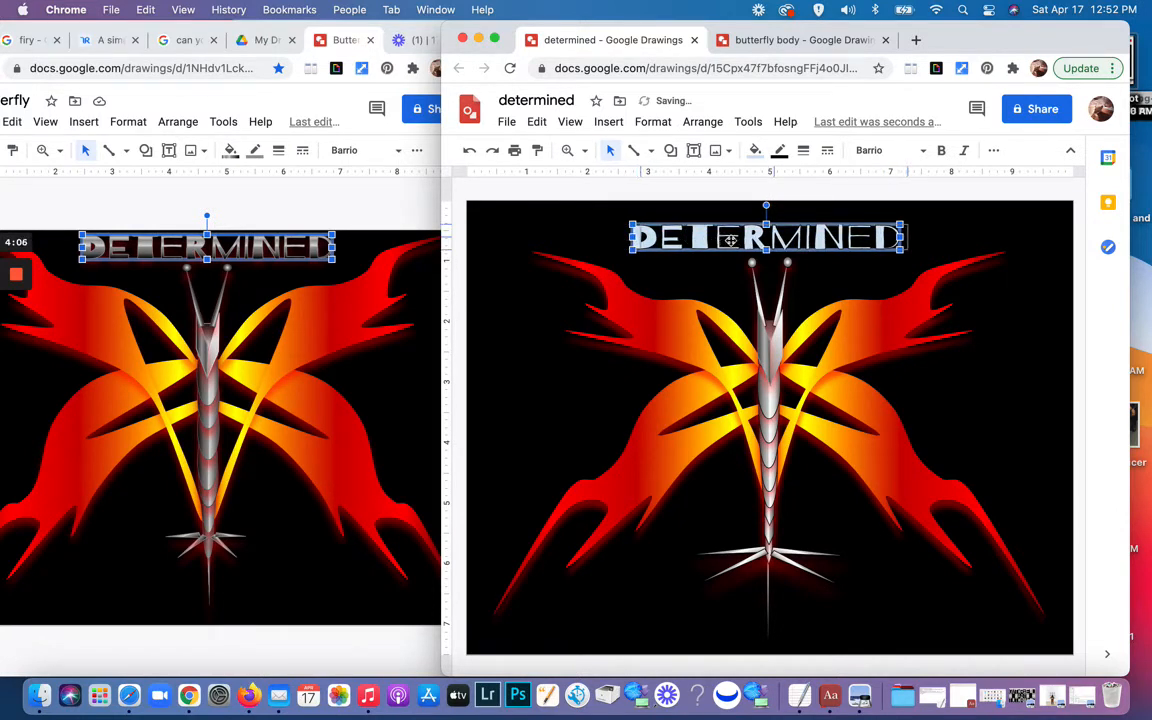
{"action": "left_click_drag", "start_coordinate": [727, 240], "coordinate": [729, 246]}
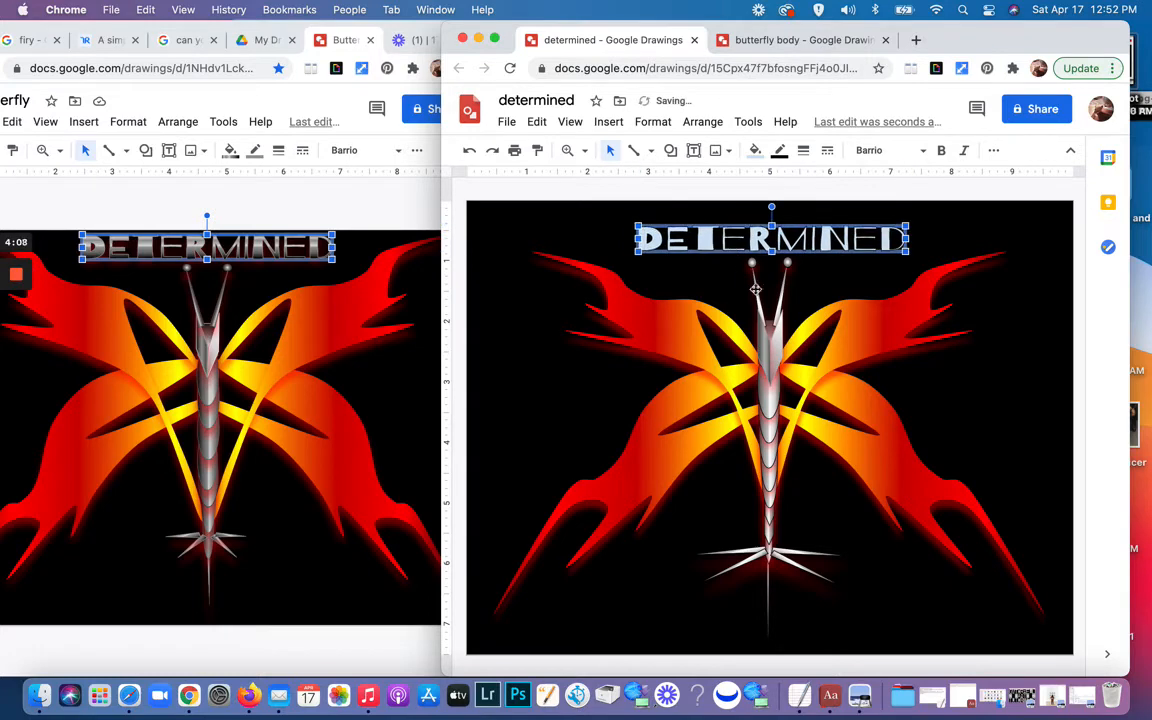
{"action": "left_click", "coordinate": [694, 320]}
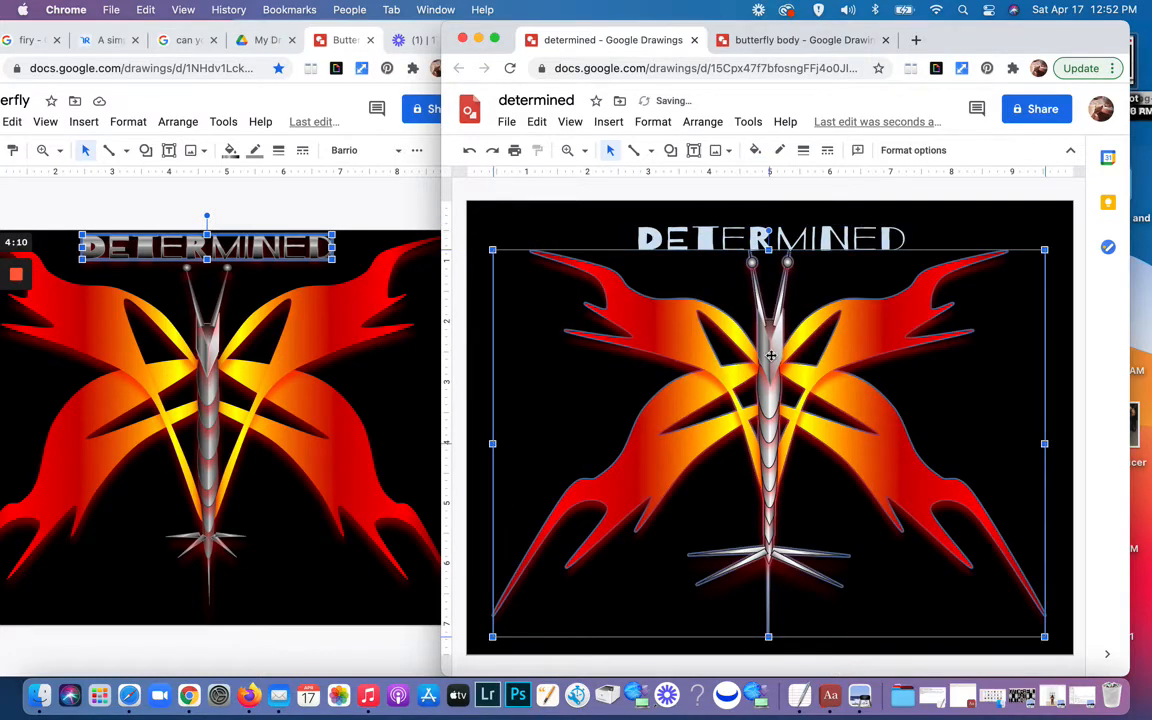
{"action": "left_click", "coordinate": [903, 276]}
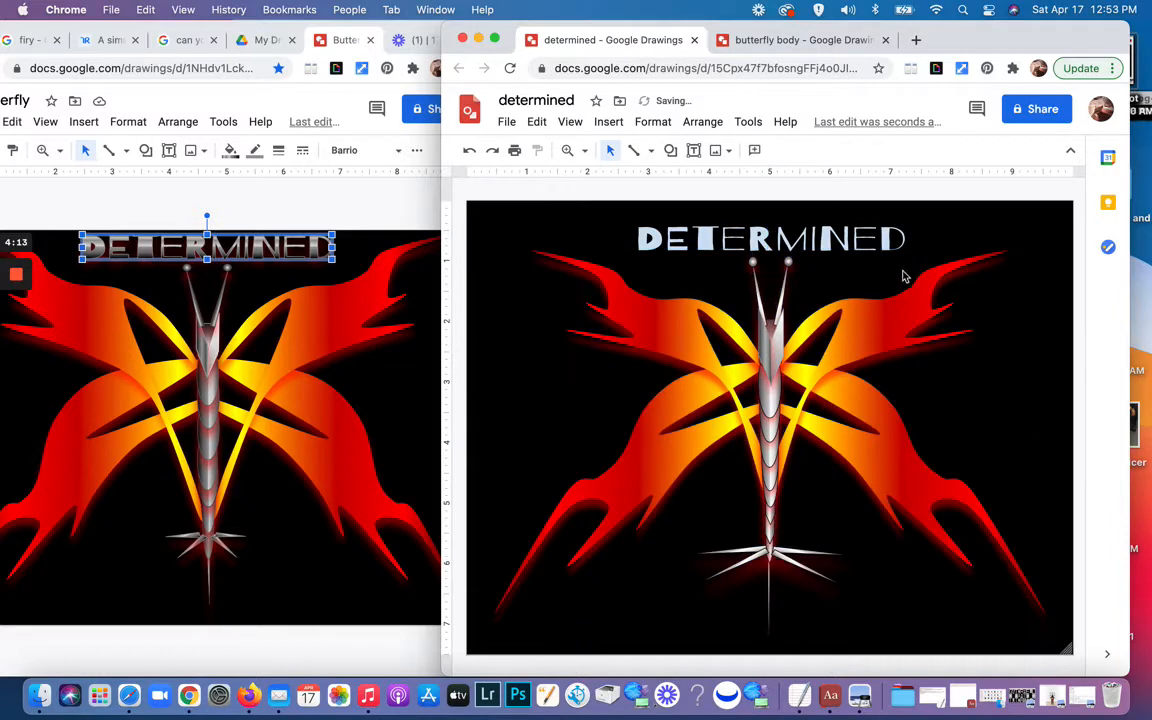
Step: Select the new title, then open the custom gradient settings of the DETERMINED title in the reference butterfly drawing to examine its stops
{"action": "left_click", "coordinate": [762, 242]}
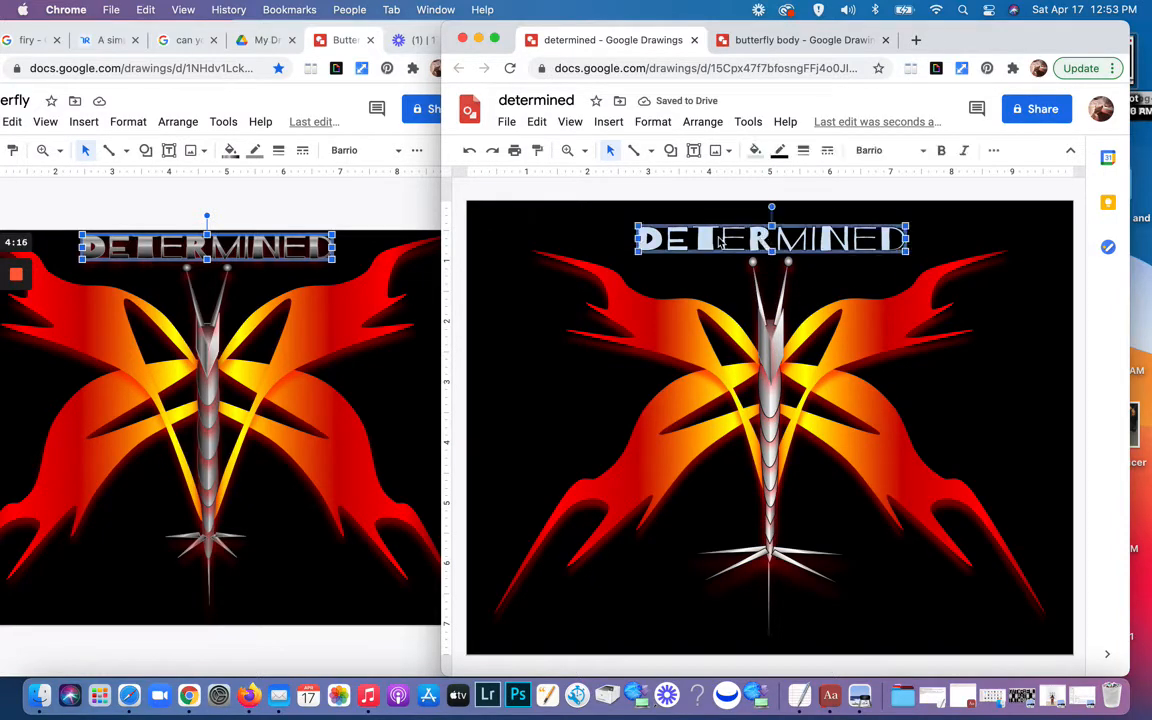
{"action": "left_click", "coordinate": [229, 250]}
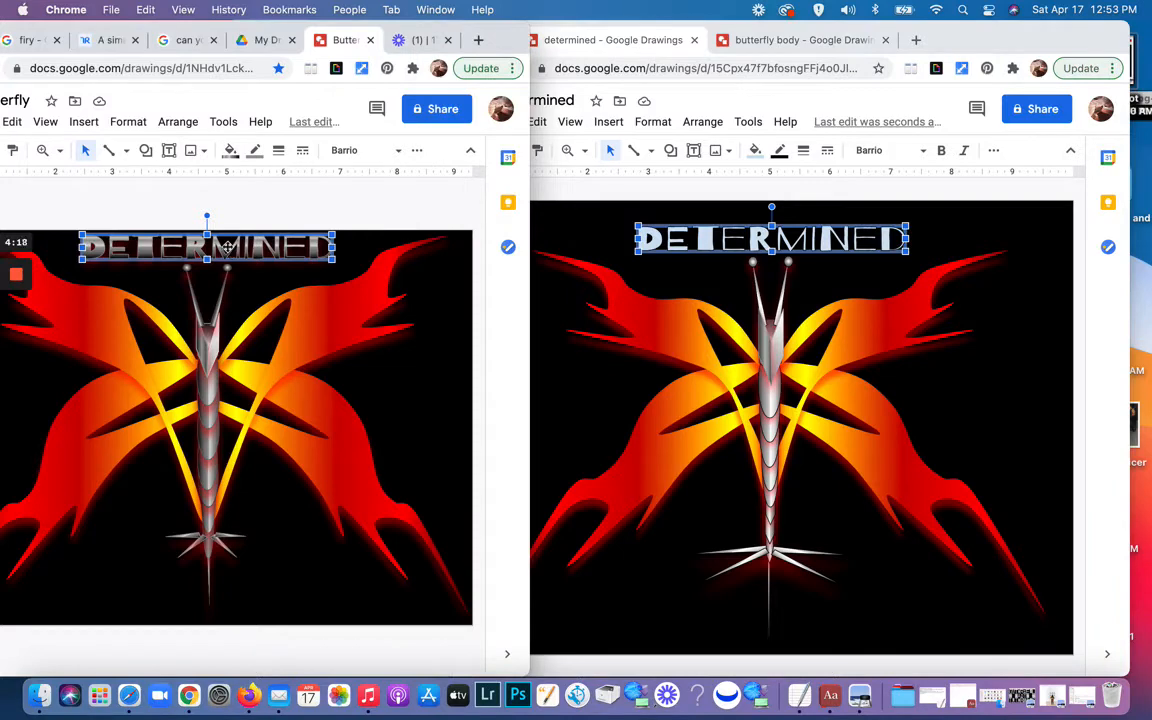
{"action": "left_click", "coordinate": [231, 150]}
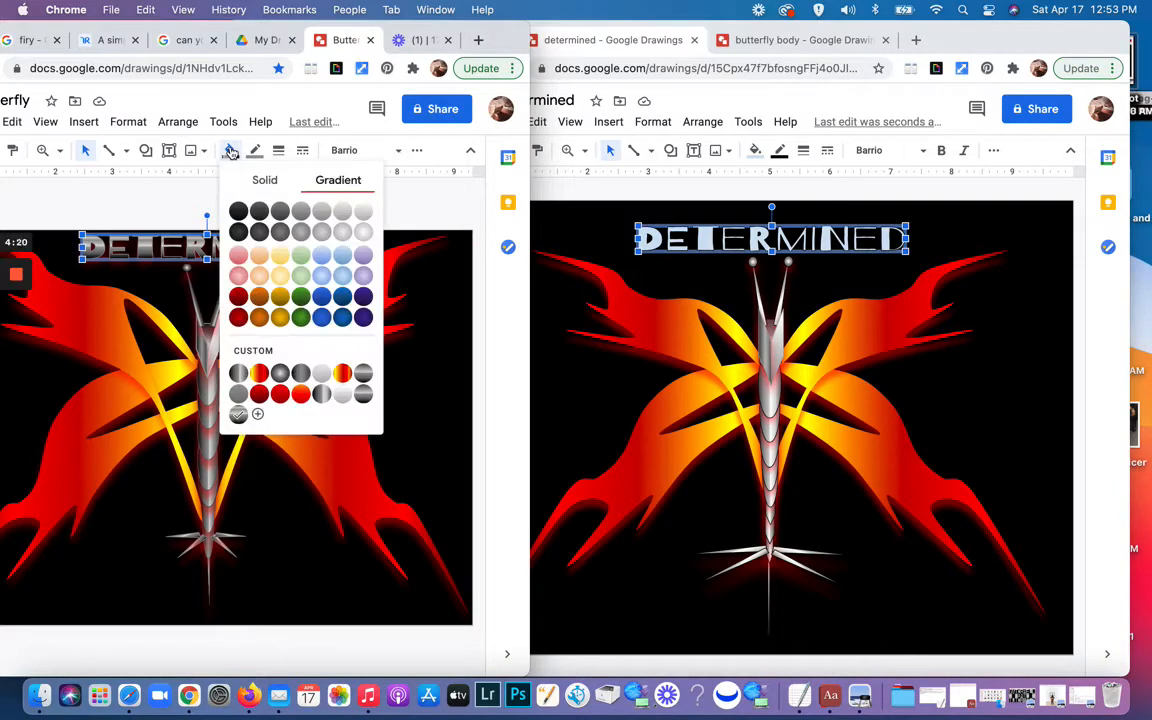
{"action": "left_click", "coordinate": [252, 349]}
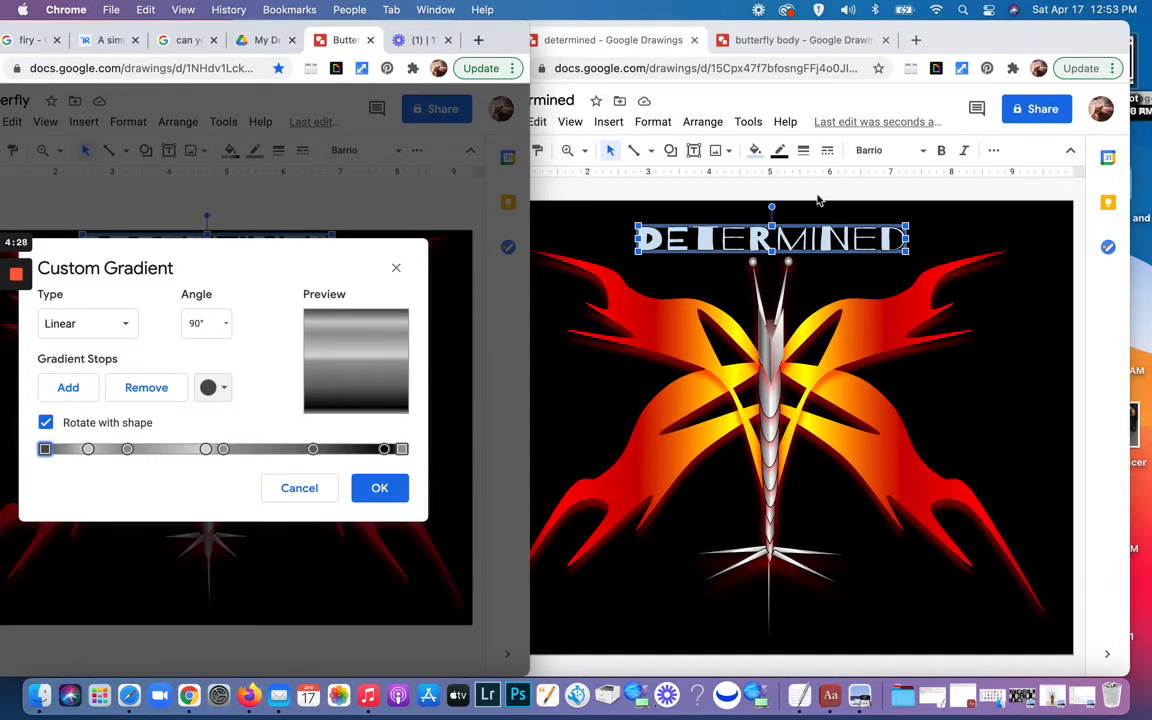
Step: Start a custom gradient fill for the DETERMINED title in the determined drawing and add six intermediate stops
{"action": "left_click", "coordinate": [758, 152]}
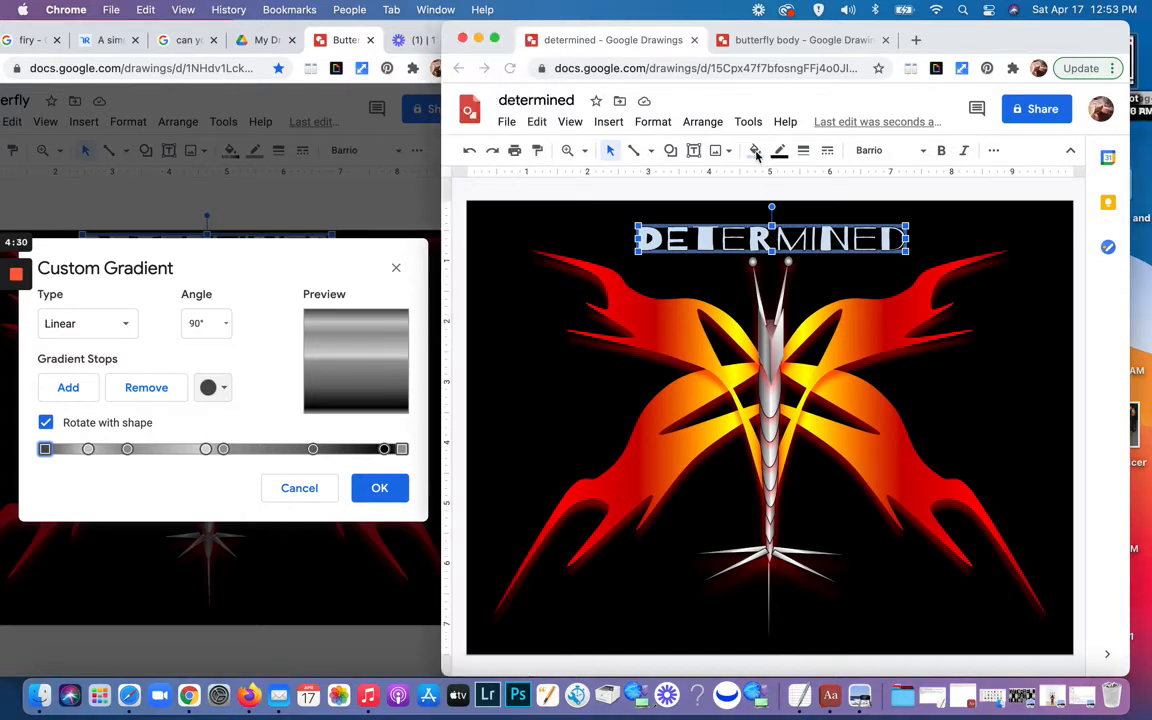
{"action": "left_click", "coordinate": [757, 152]}
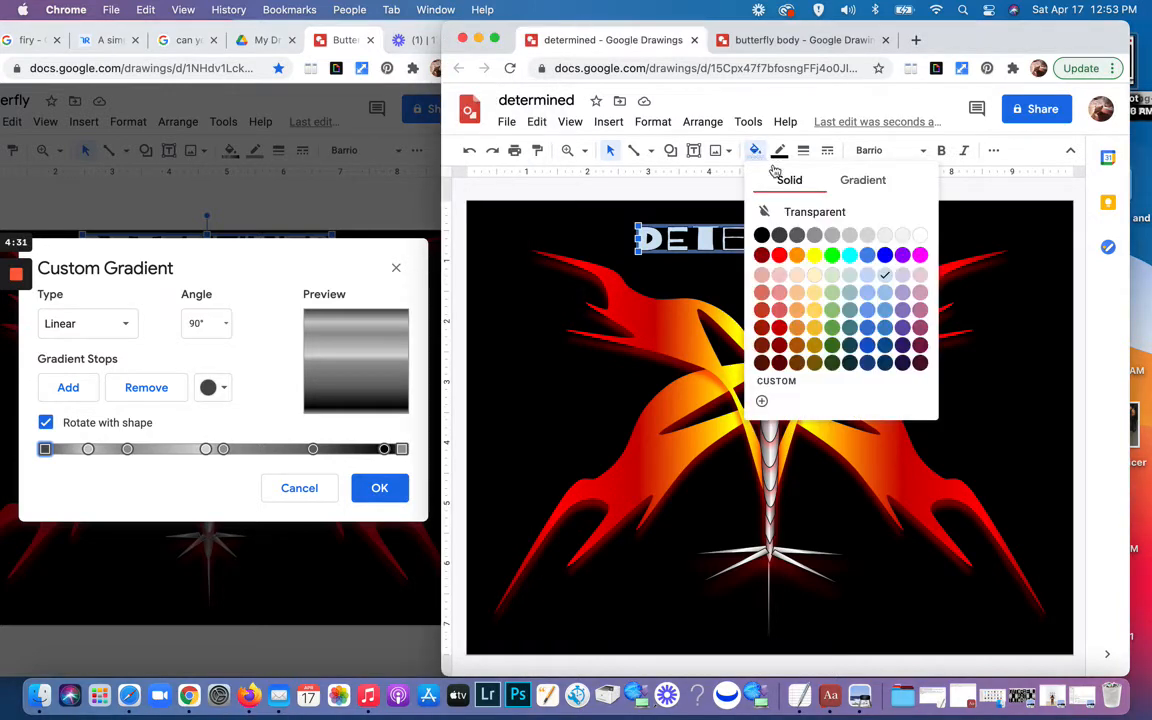
{"action": "left_click", "coordinate": [863, 181]}
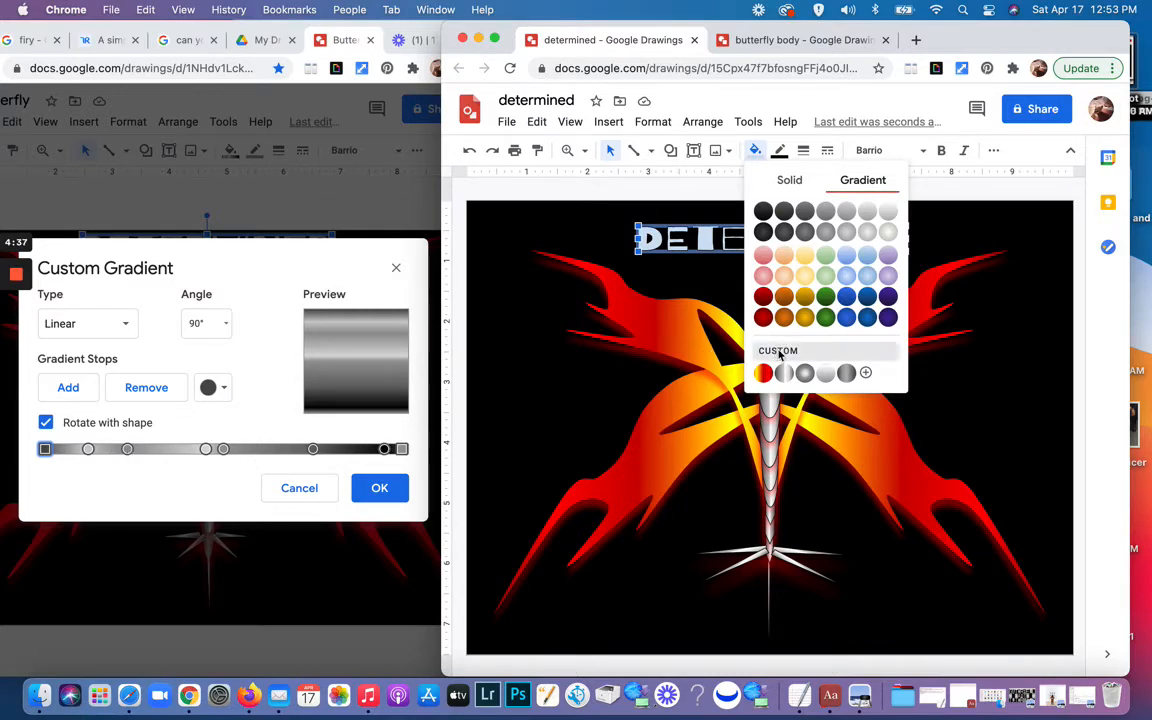
{"action": "left_click", "coordinate": [866, 372]}
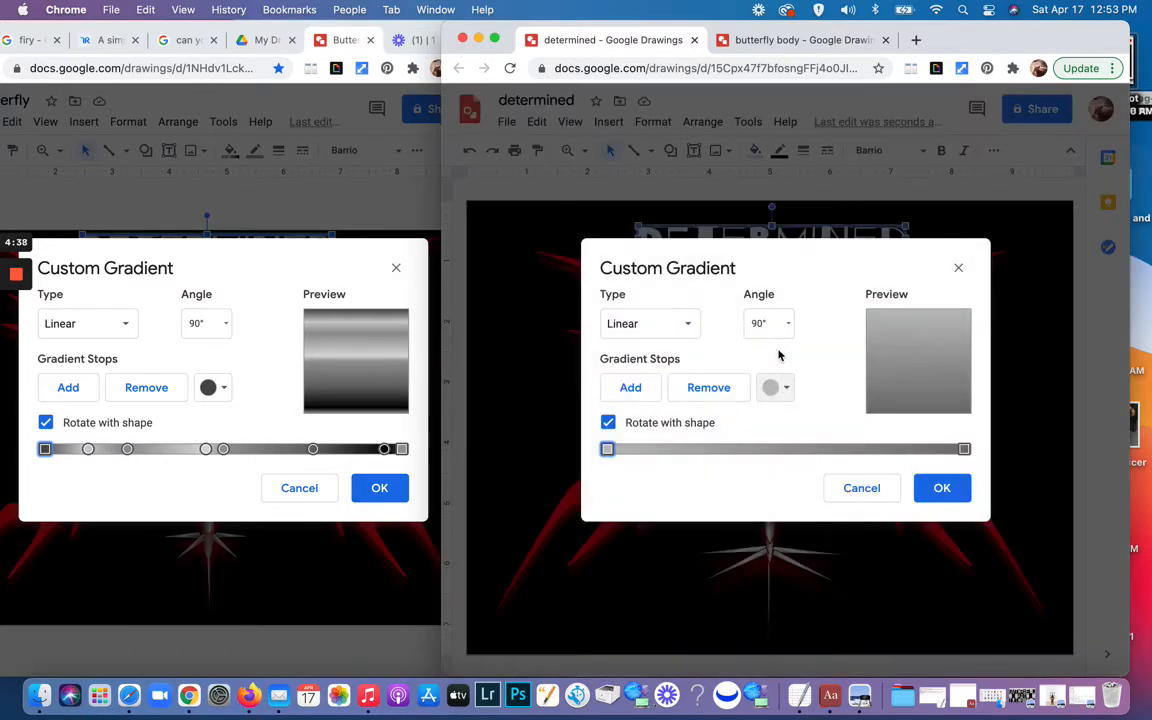
{"action": "left_click", "coordinate": [631, 389]}
{"action": "left_click", "coordinate": [631, 389]}
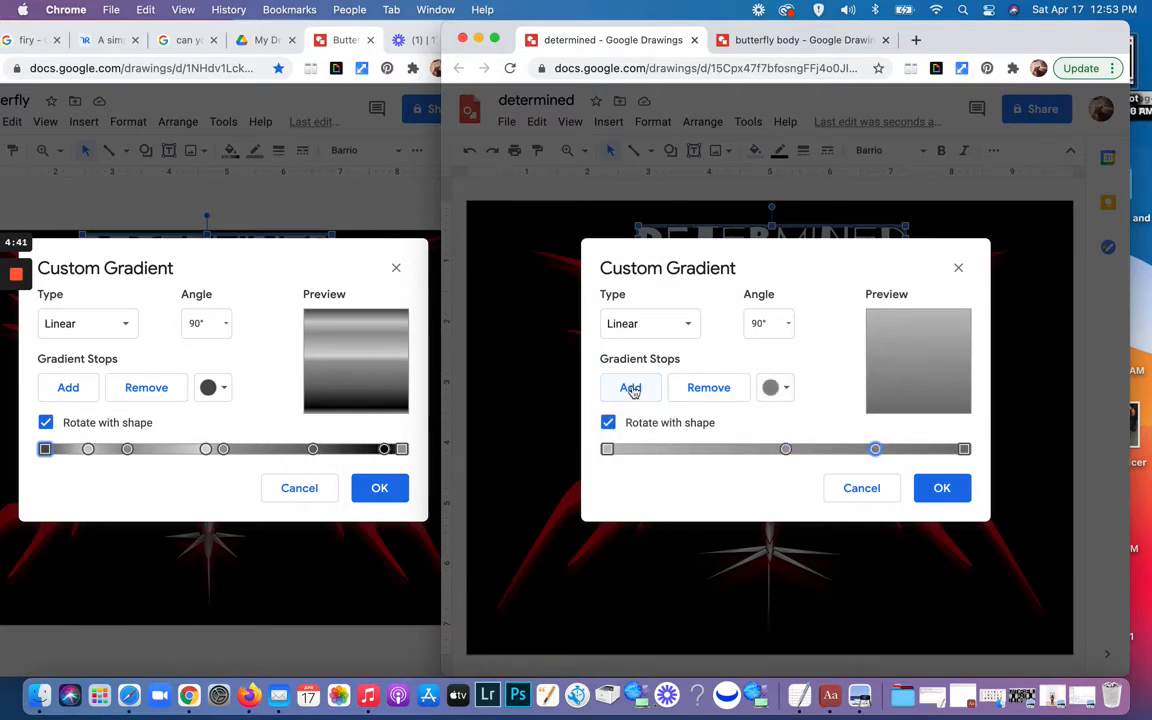
{"action": "left_click", "coordinate": [631, 389]}
{"action": "left_click", "coordinate": [631, 389]}
{"action": "left_click", "coordinate": [631, 389]}
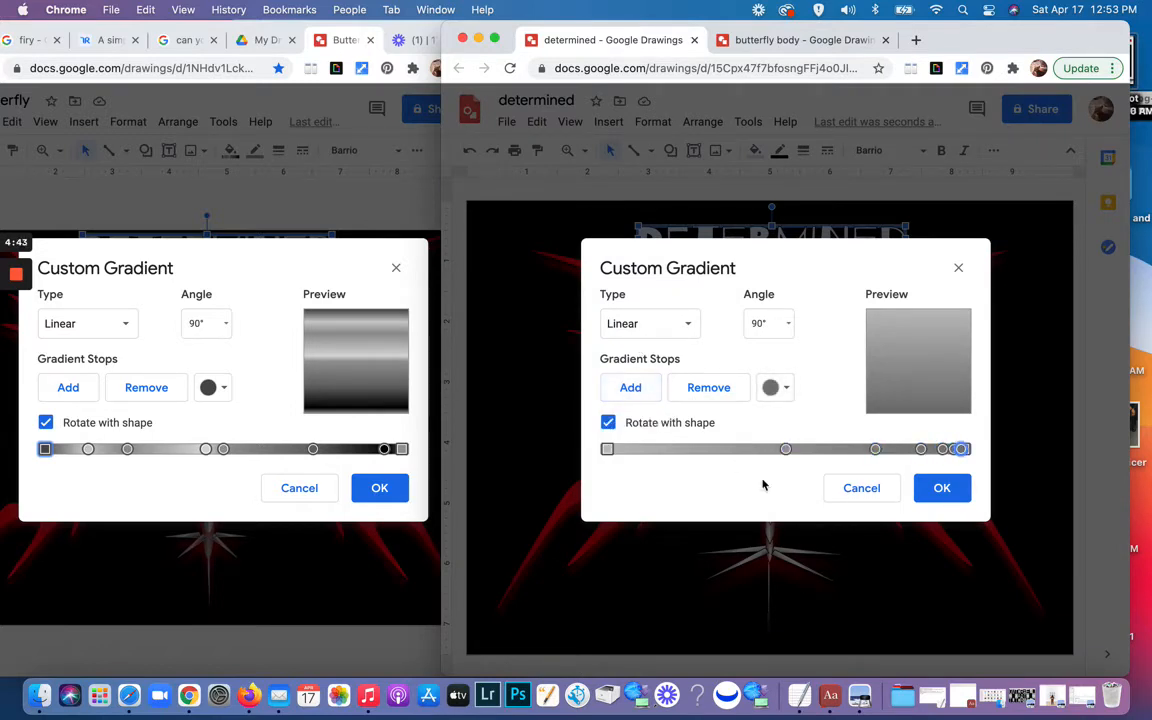
Step: Spread the six intermediate gradient stops along the bar to match the stop spacing of the reference gradient
{"action": "left_click_drag", "start_coordinate": [787, 455], "coordinate": [645, 465]}
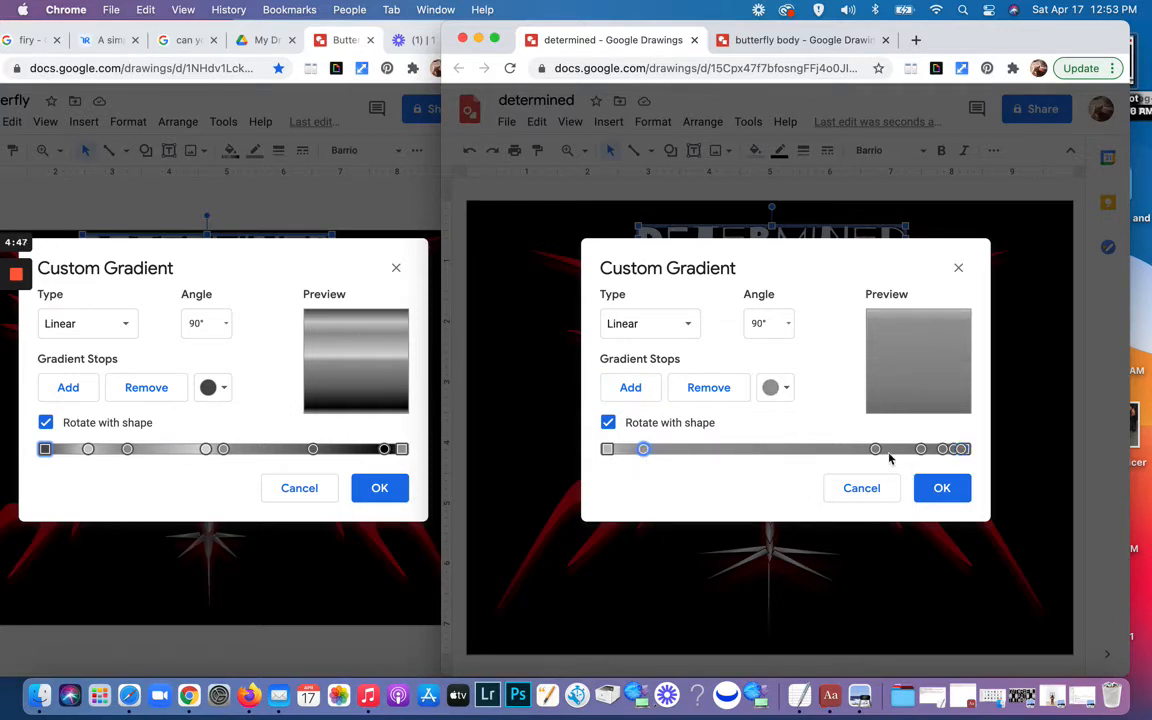
{"action": "left_click_drag", "start_coordinate": [875, 451], "coordinate": [679, 460]}
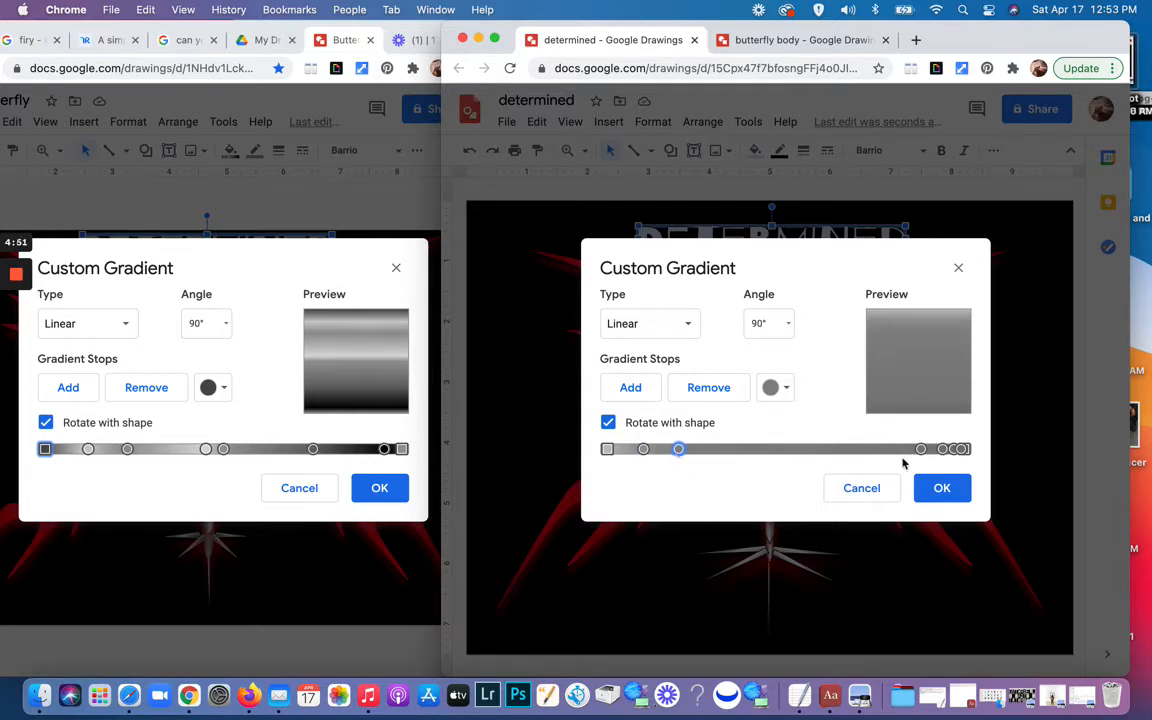
{"action": "left_click_drag", "start_coordinate": [919, 451], "coordinate": [771, 452]}
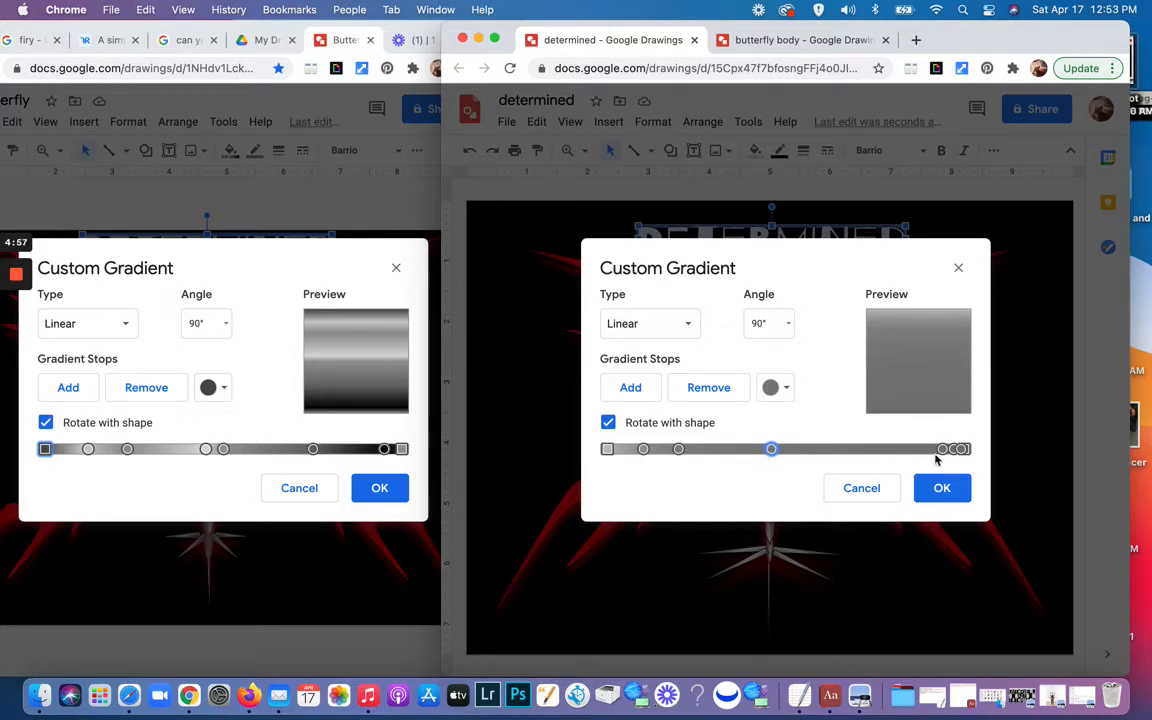
{"action": "left_click_drag", "start_coordinate": [944, 455], "coordinate": [798, 462]}
{"action": "left_click_drag", "start_coordinate": [958, 450], "coordinate": [869, 452]}
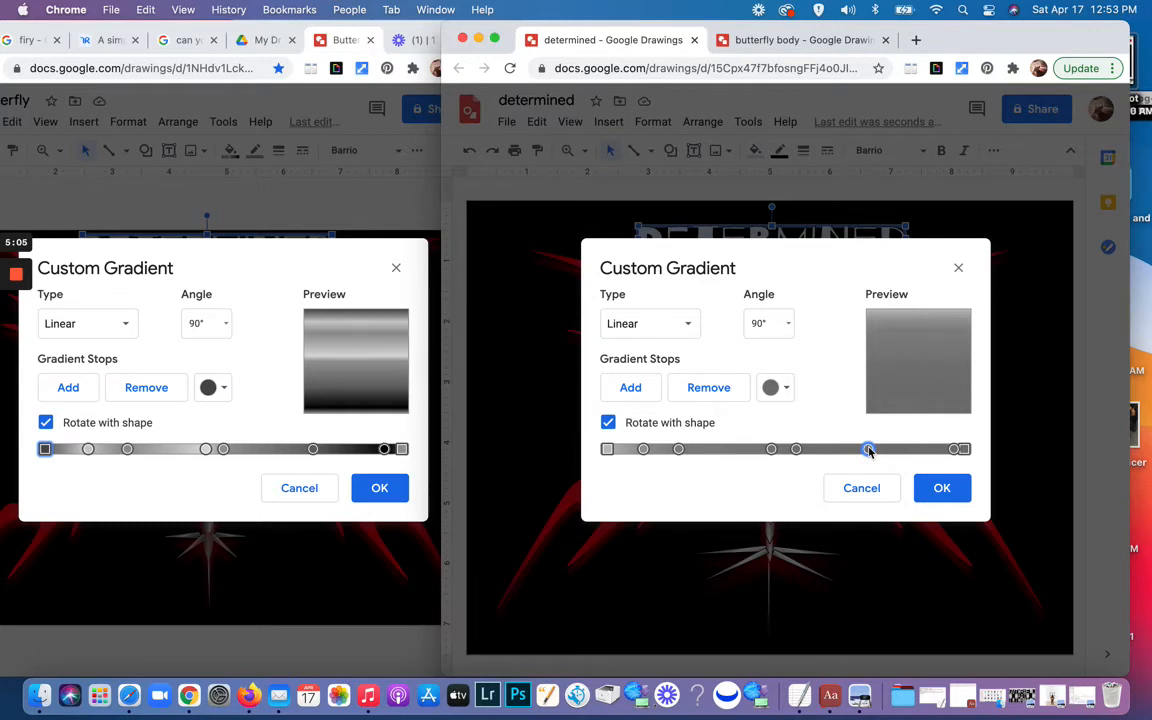
{"action": "left_click_drag", "start_coordinate": [954, 451], "coordinate": [939, 451]}
Step: Colour the gradient's end stop medium grey and the sixth intermediate stop, just before it, very dark grey
{"action": "left_click", "coordinate": [778, 389]}
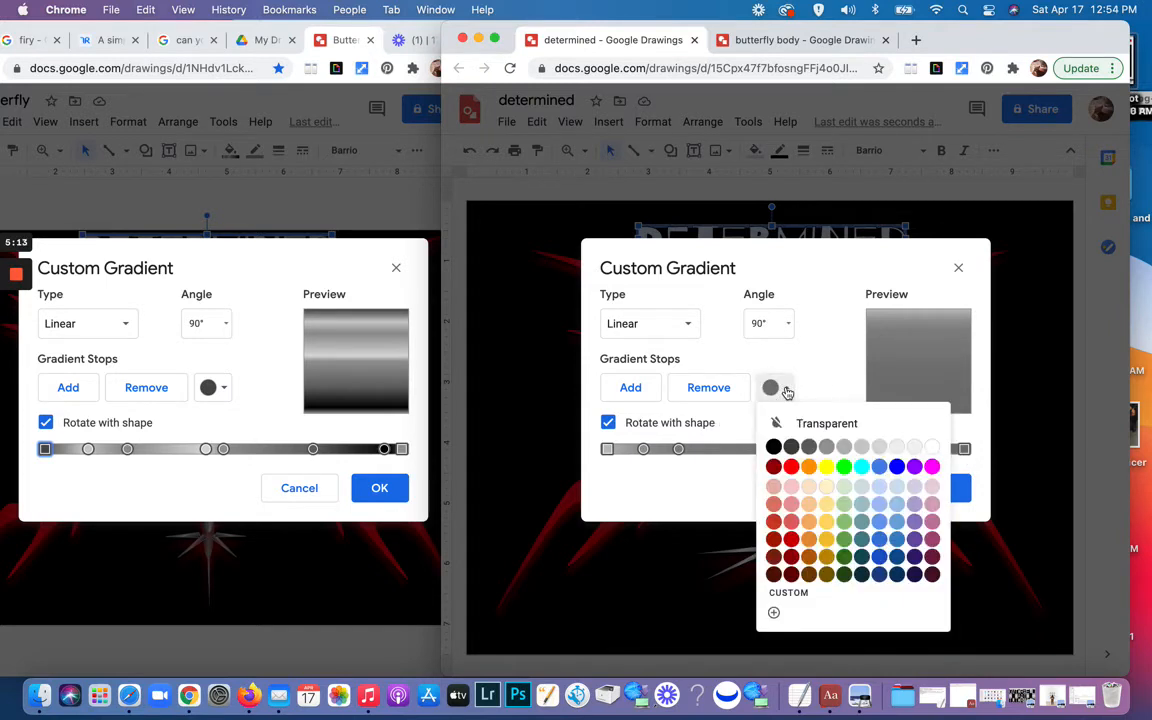
{"action": "left_click", "coordinate": [829, 450]}
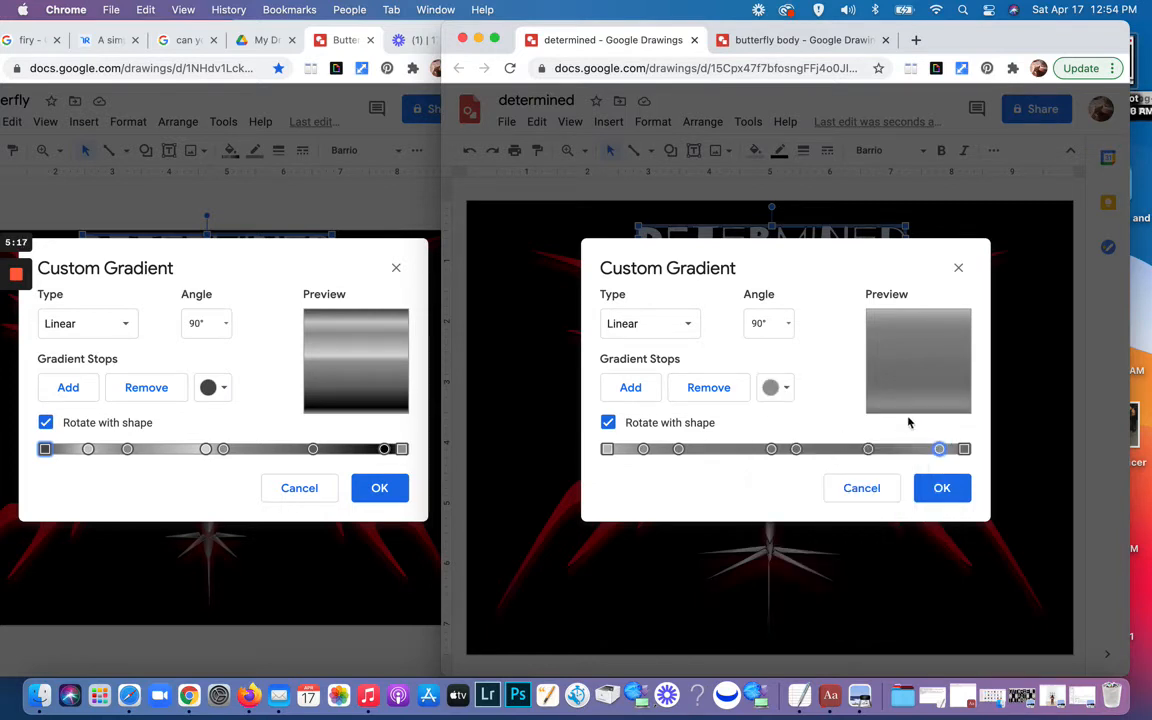
{"action": "left_click", "coordinate": [964, 449]}
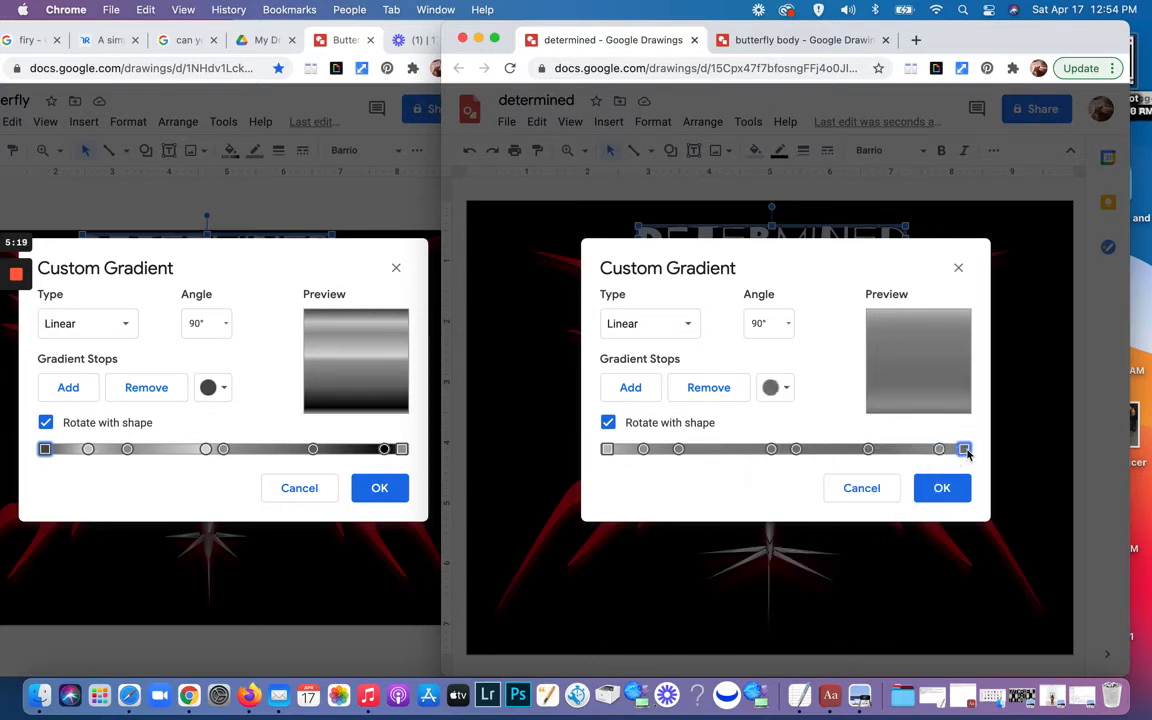
{"action": "left_click", "coordinate": [786, 388]}
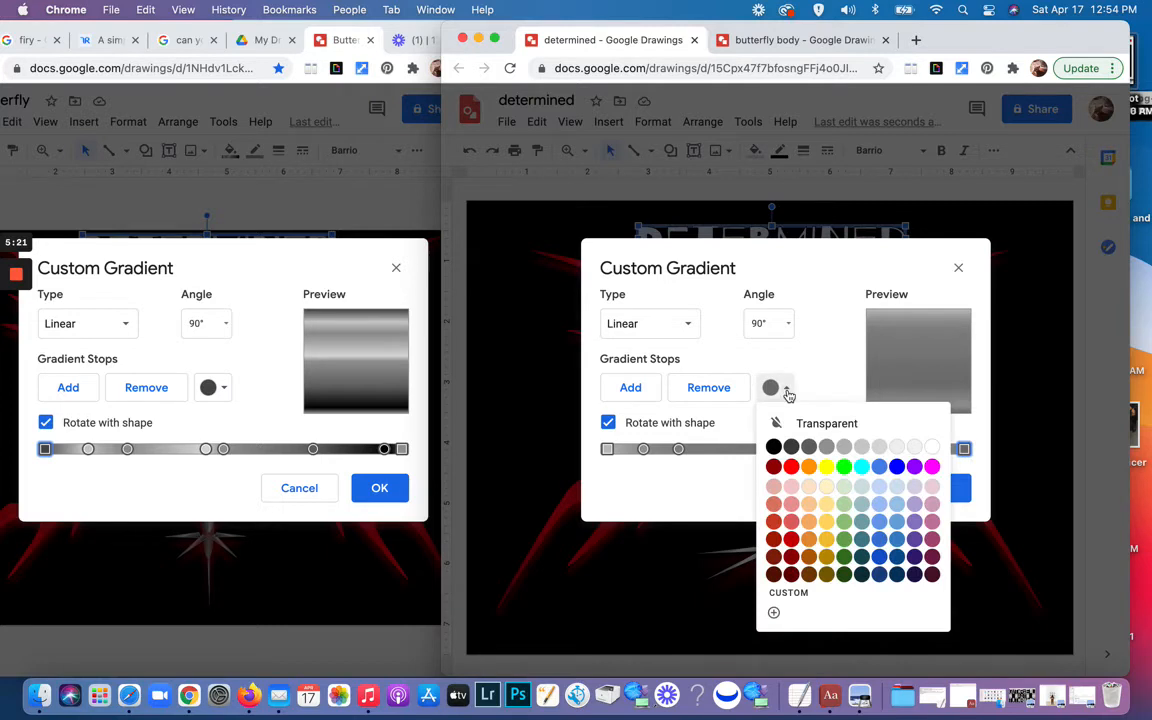
{"action": "left_click", "coordinate": [842, 447]}
{"action": "left_click", "coordinate": [939, 449]}
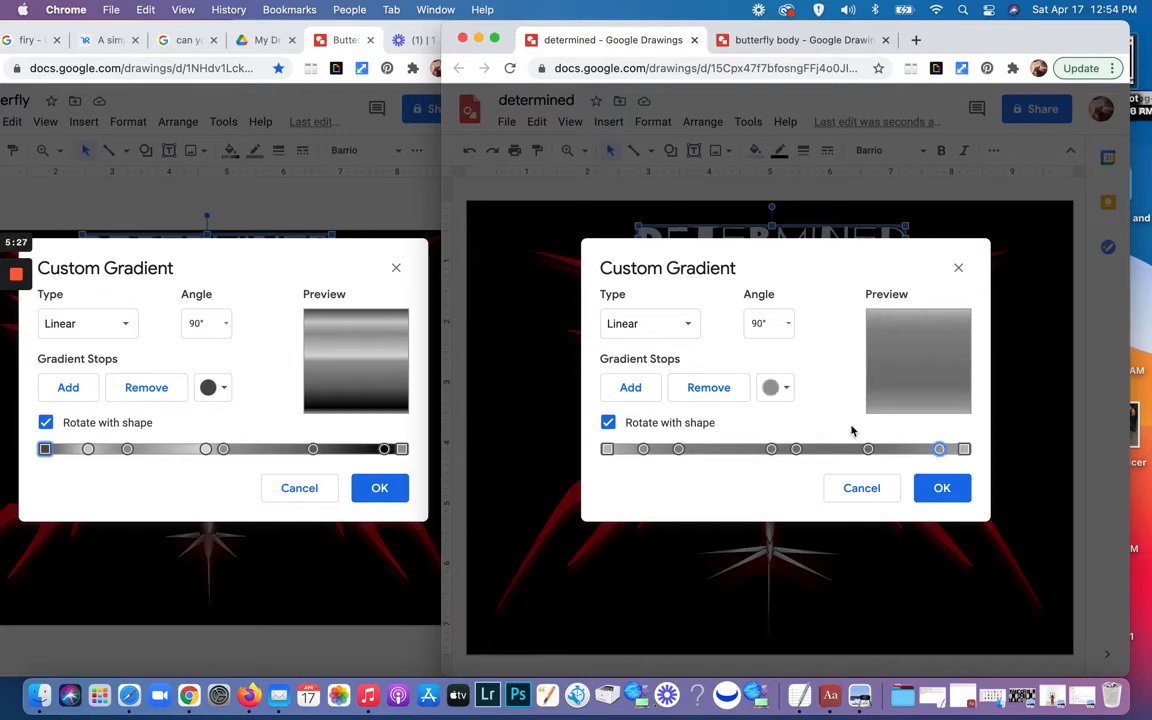
{"action": "left_click", "coordinate": [777, 388]}
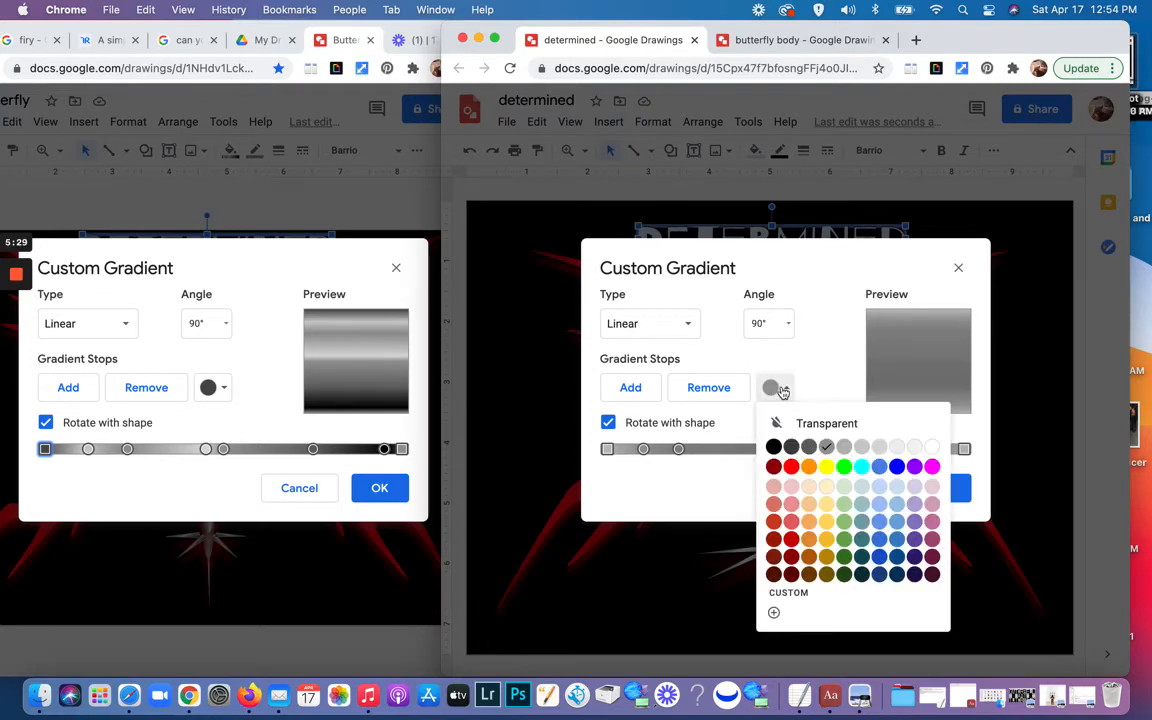
{"action": "left_click", "coordinate": [791, 448]}
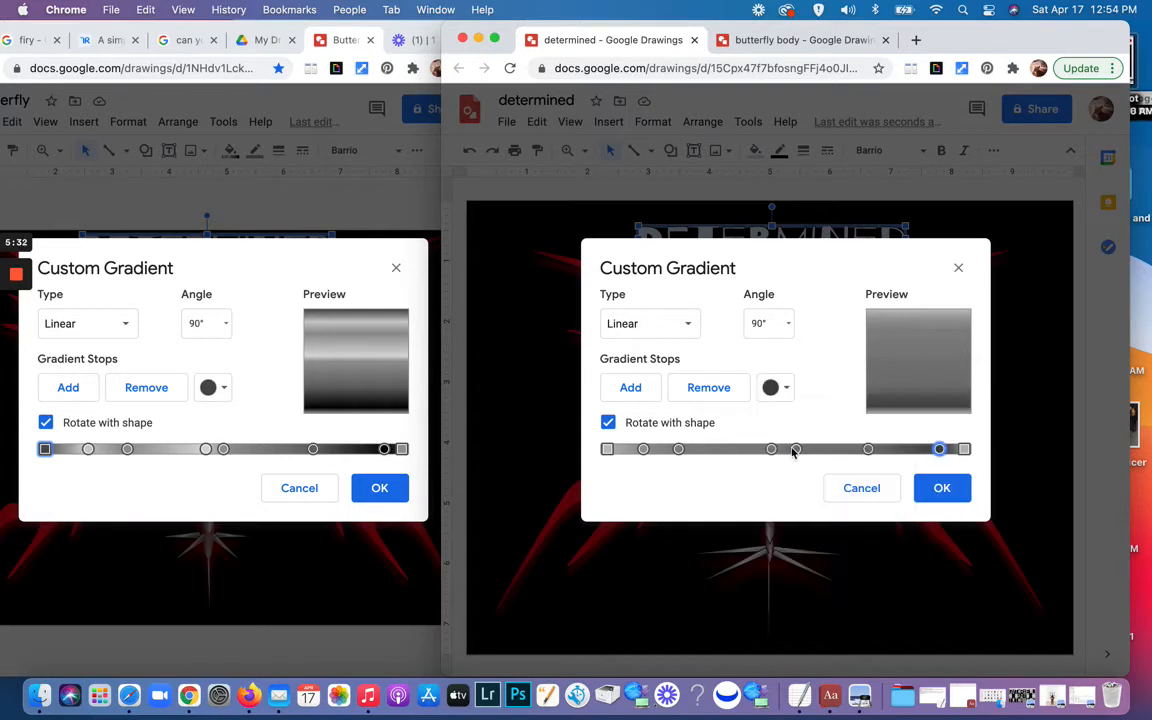
Step: Colour the fifth intermediate stop dark grey and the fourth intermediate stop medium grey
{"action": "left_click", "coordinate": [869, 449]}
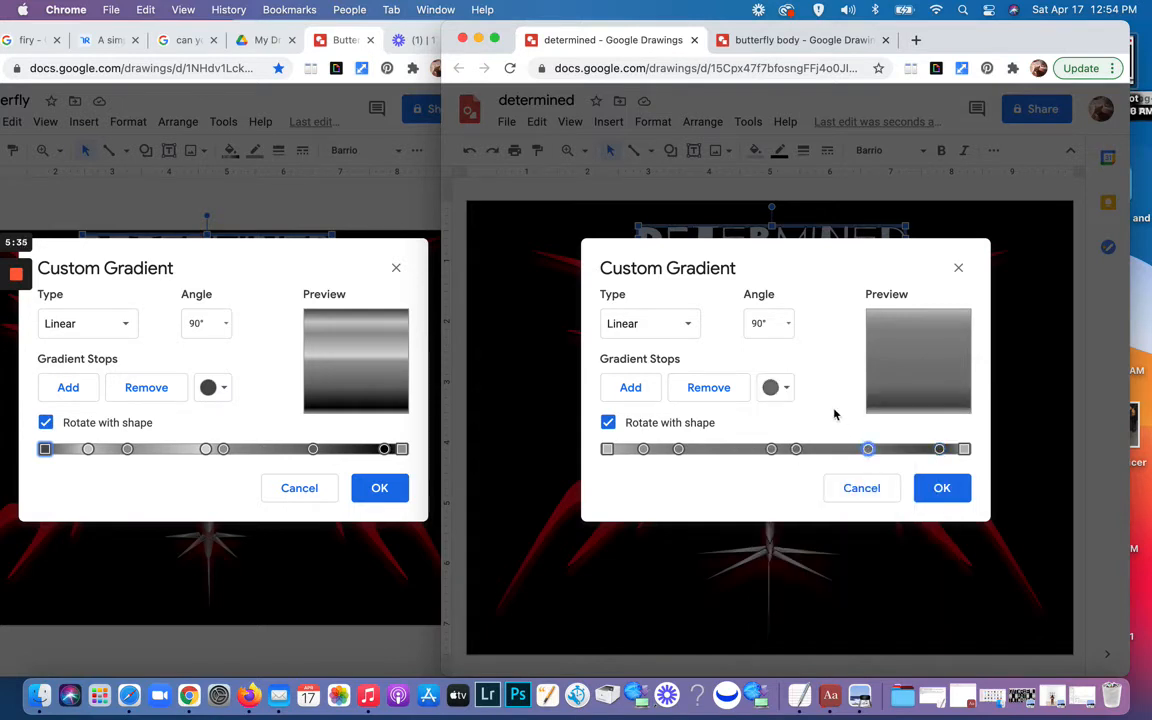
{"action": "left_click", "coordinate": [788, 389]}
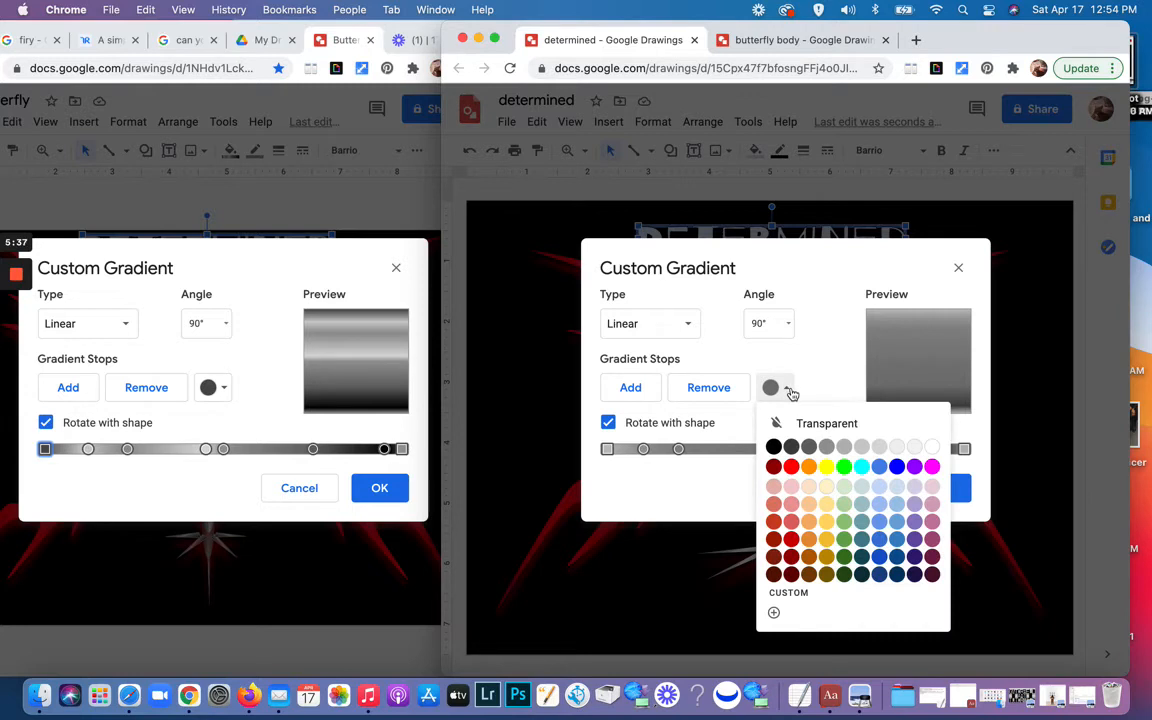
{"action": "left_click", "coordinate": [820, 444]}
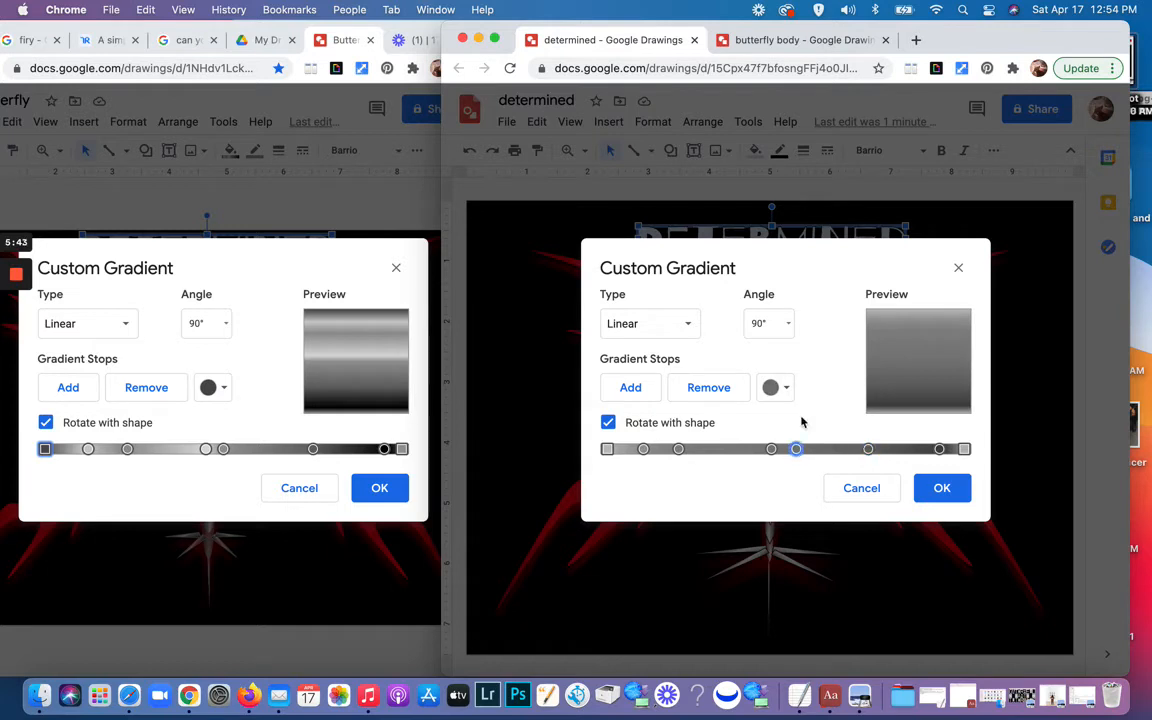
{"action": "left_click", "coordinate": [784, 389]}
{"action": "left_click", "coordinate": [859, 450]}
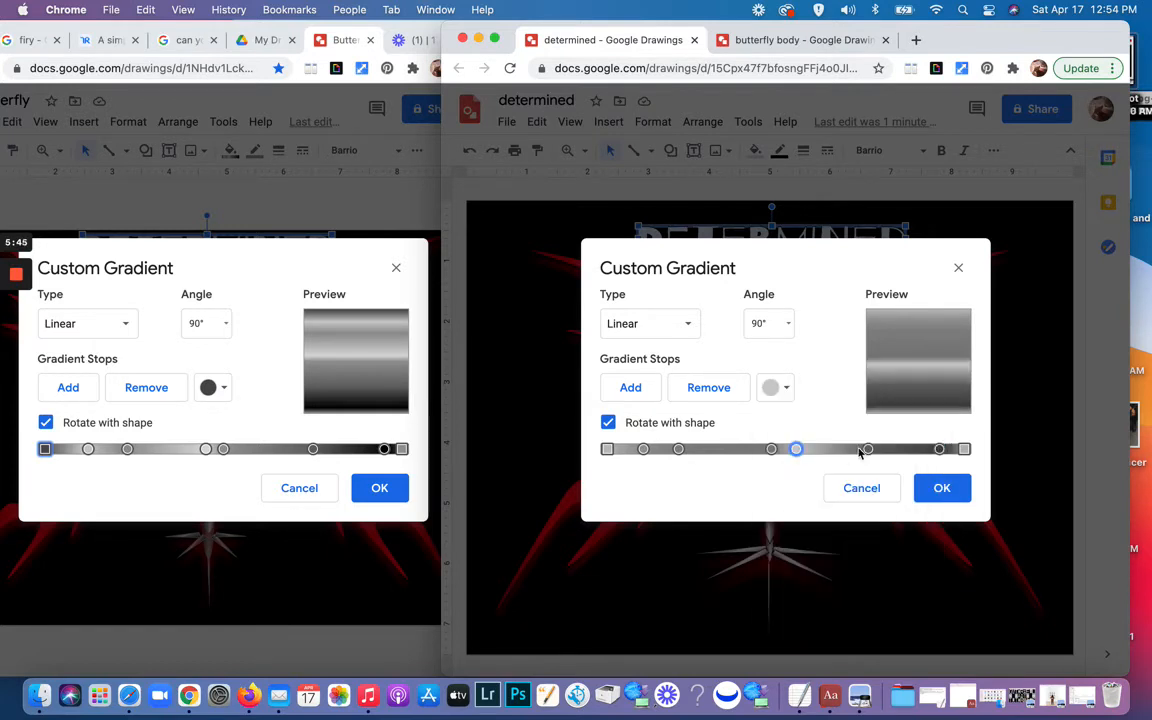
{"action": "left_click", "coordinate": [785, 389]}
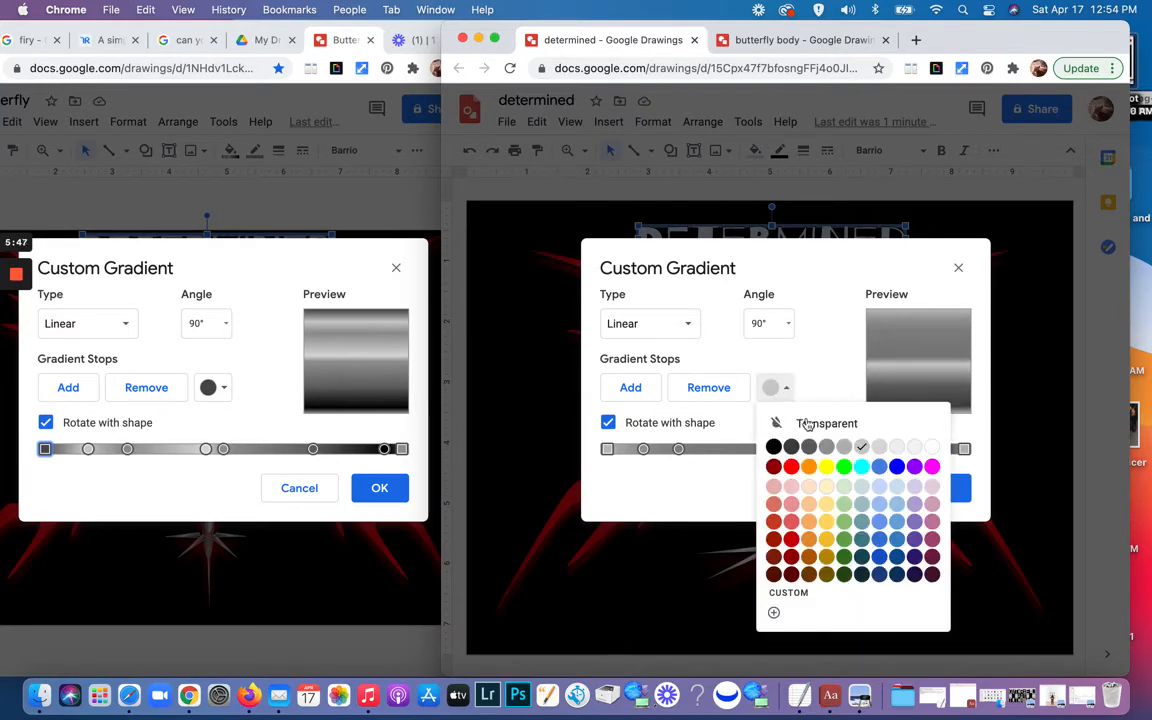
{"action": "left_click", "coordinate": [844, 450]}
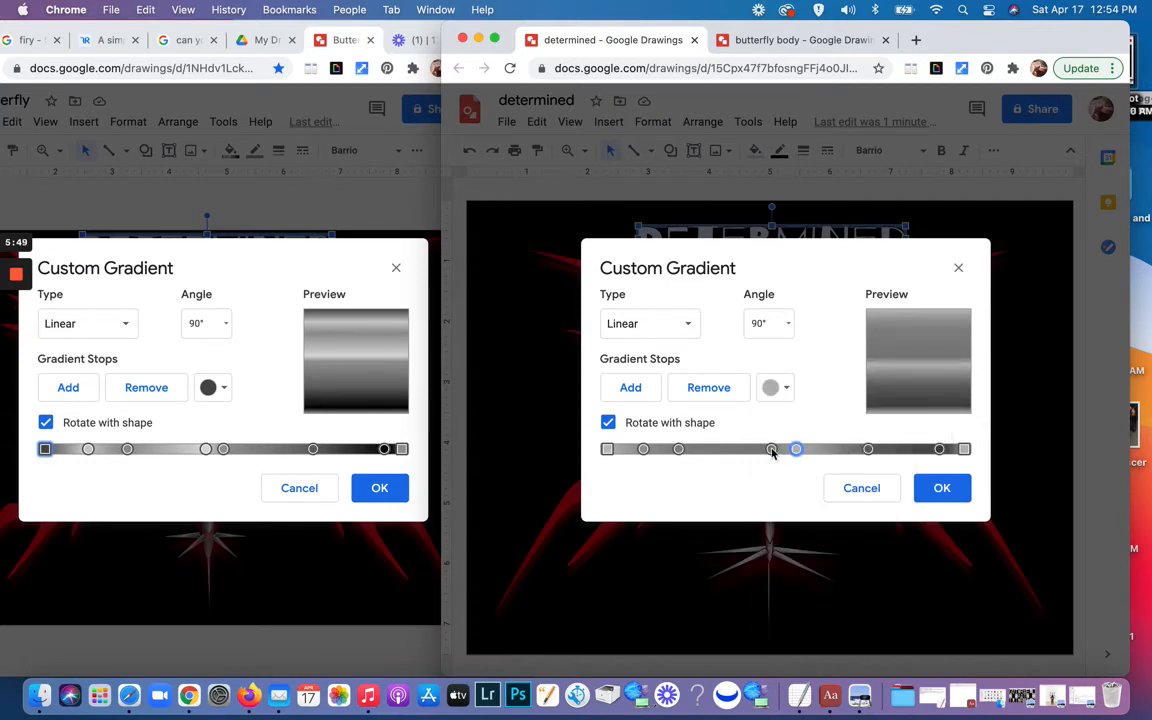
Step: Colour the third intermediate stop near-white, and move the second one slightly closer to it with a medium grey colour
{"action": "left_click", "coordinate": [772, 450]}
{"action": "left_click", "coordinate": [784, 389]}
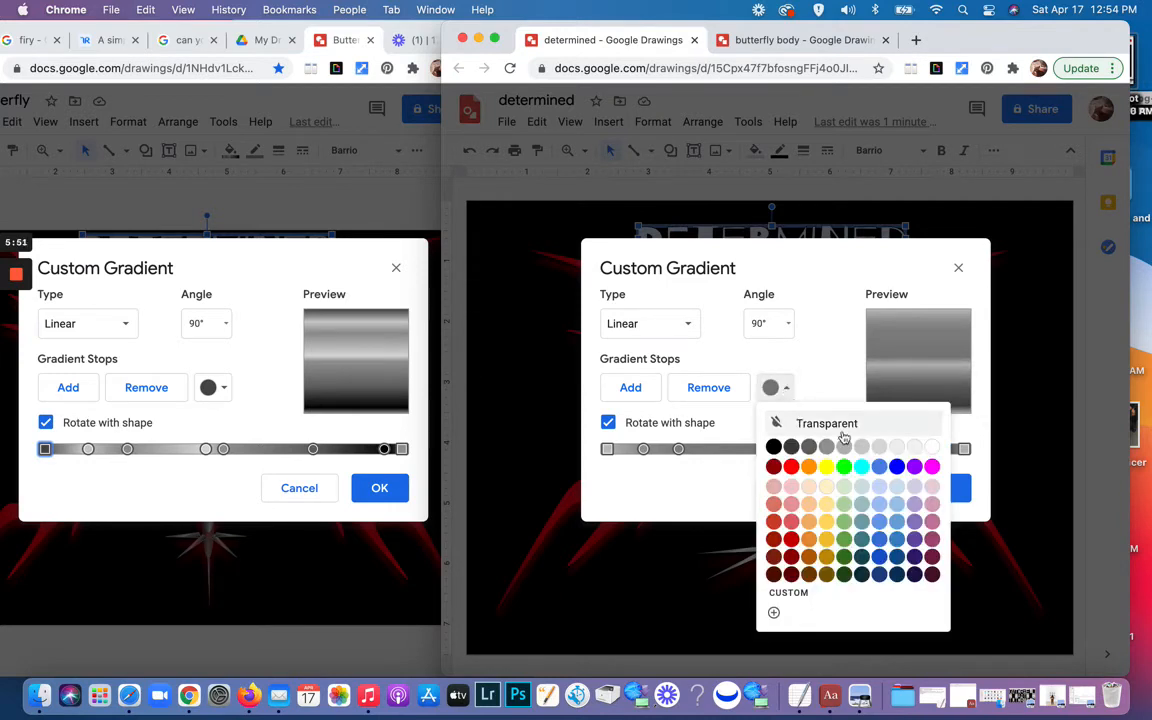
{"action": "left_click", "coordinate": [912, 447]}
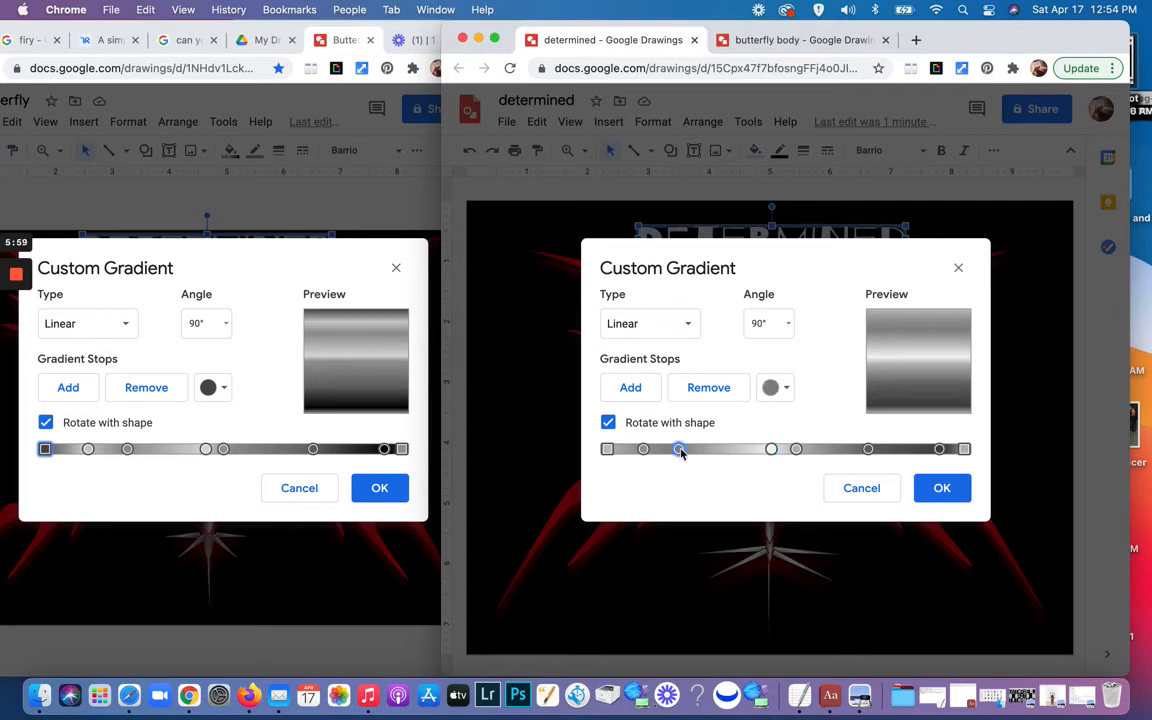
{"action": "left_click_drag", "start_coordinate": [680, 453], "coordinate": [696, 454]}
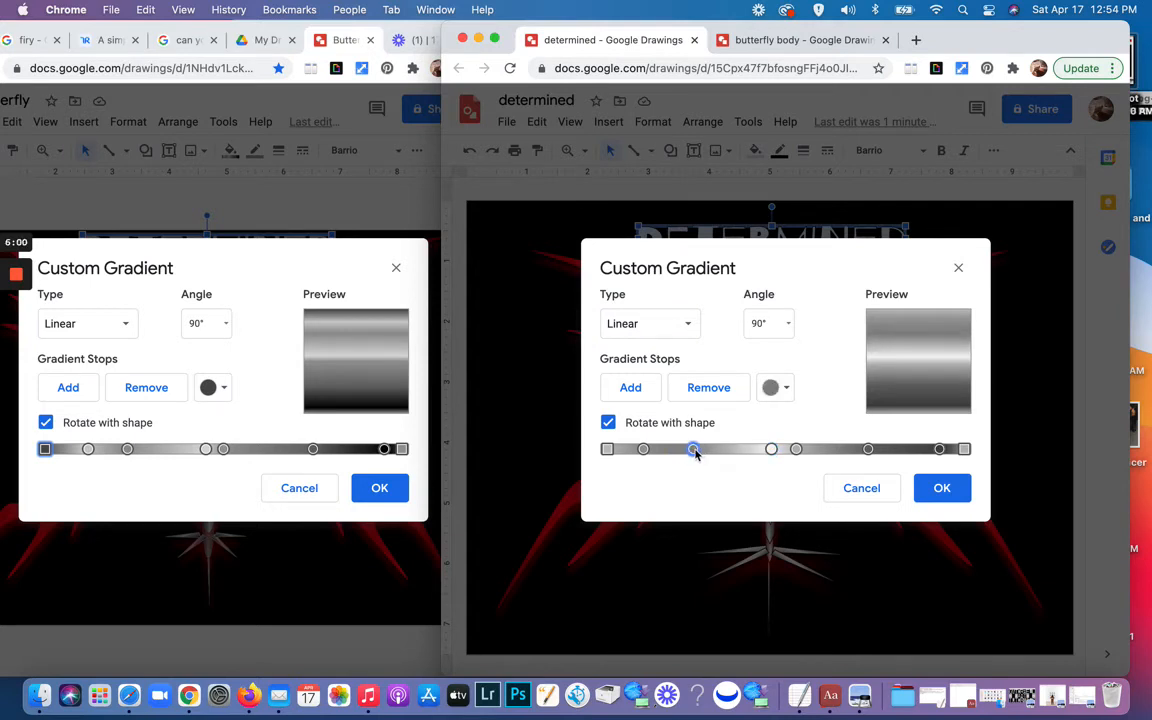
{"action": "left_click", "coordinate": [786, 389]}
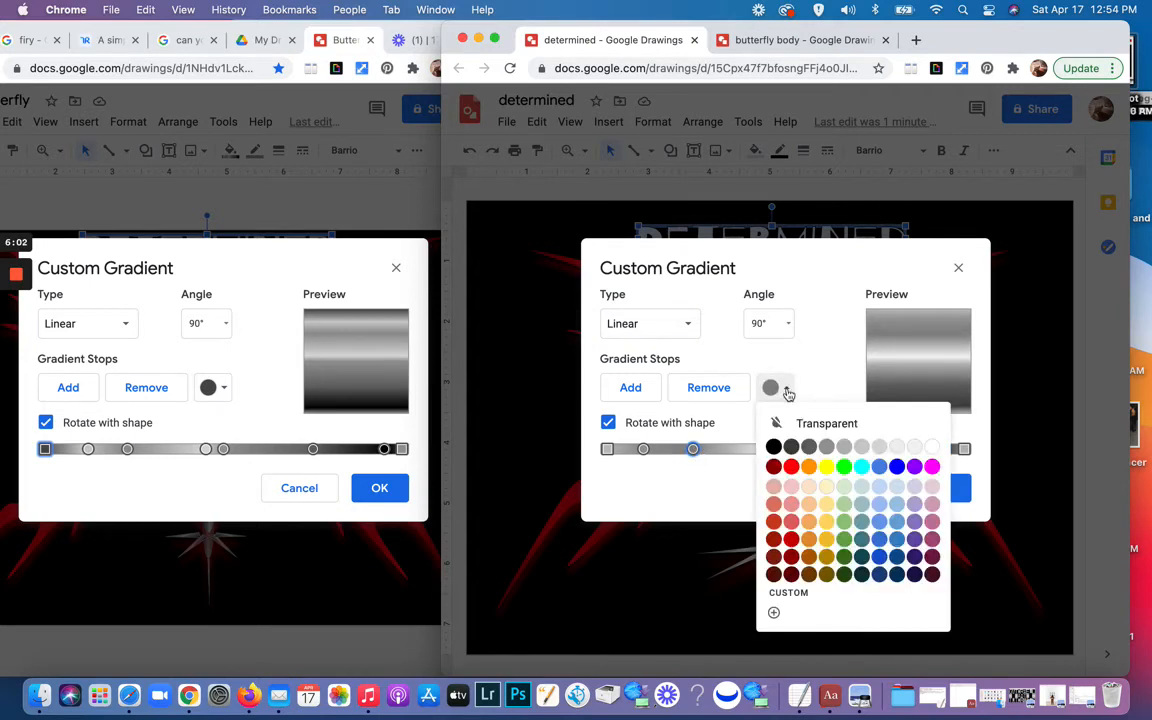
{"action": "left_click", "coordinate": [846, 446]}
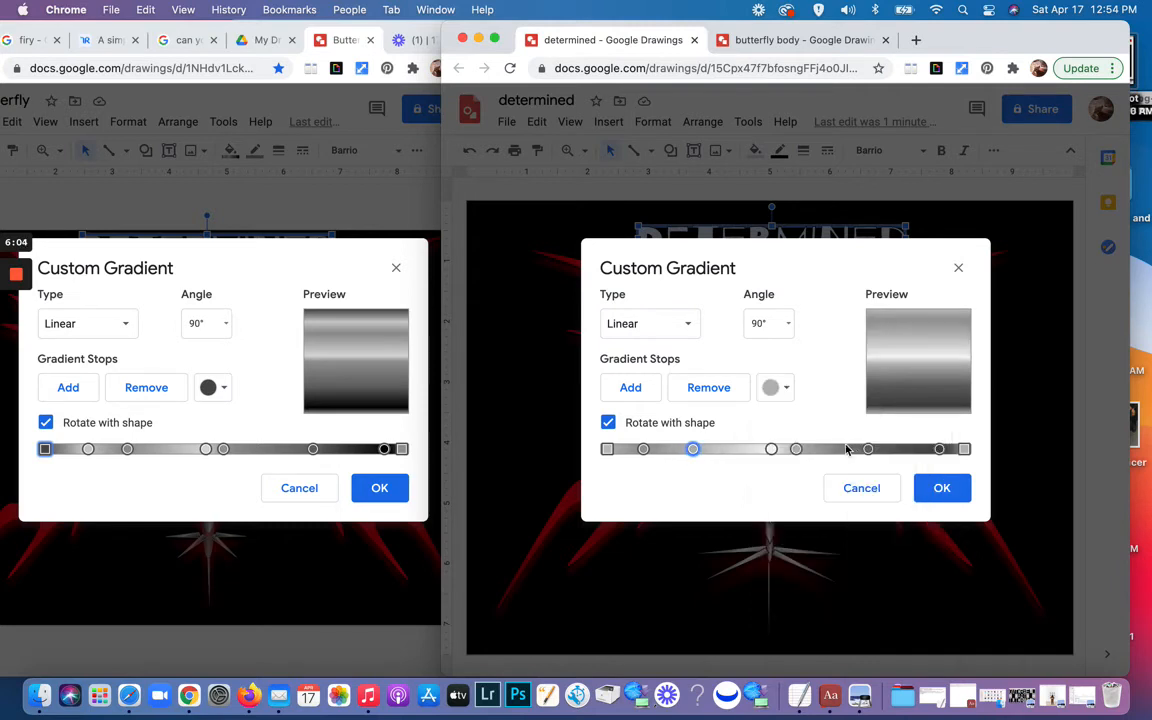
Step: Colour the first intermediate stop very light grey and the gradient's start stop dark grey
{"action": "left_click", "coordinate": [644, 450]}
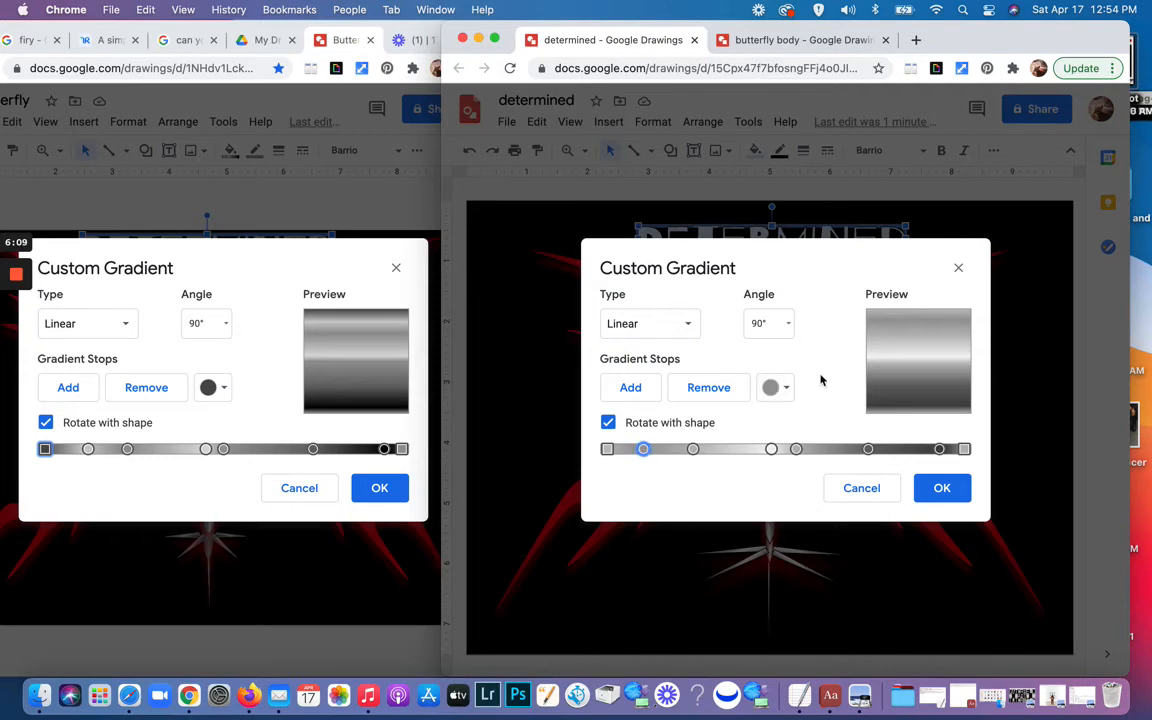
{"action": "left_click", "coordinate": [785, 390]}
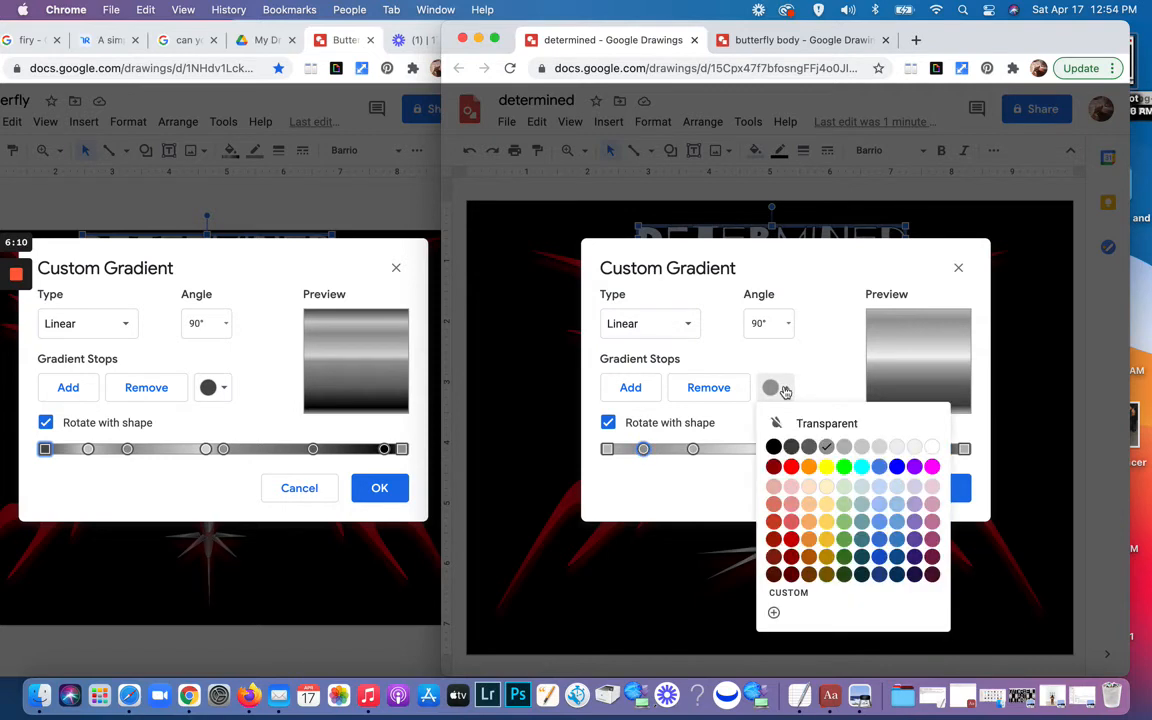
{"action": "left_click", "coordinate": [894, 446]}
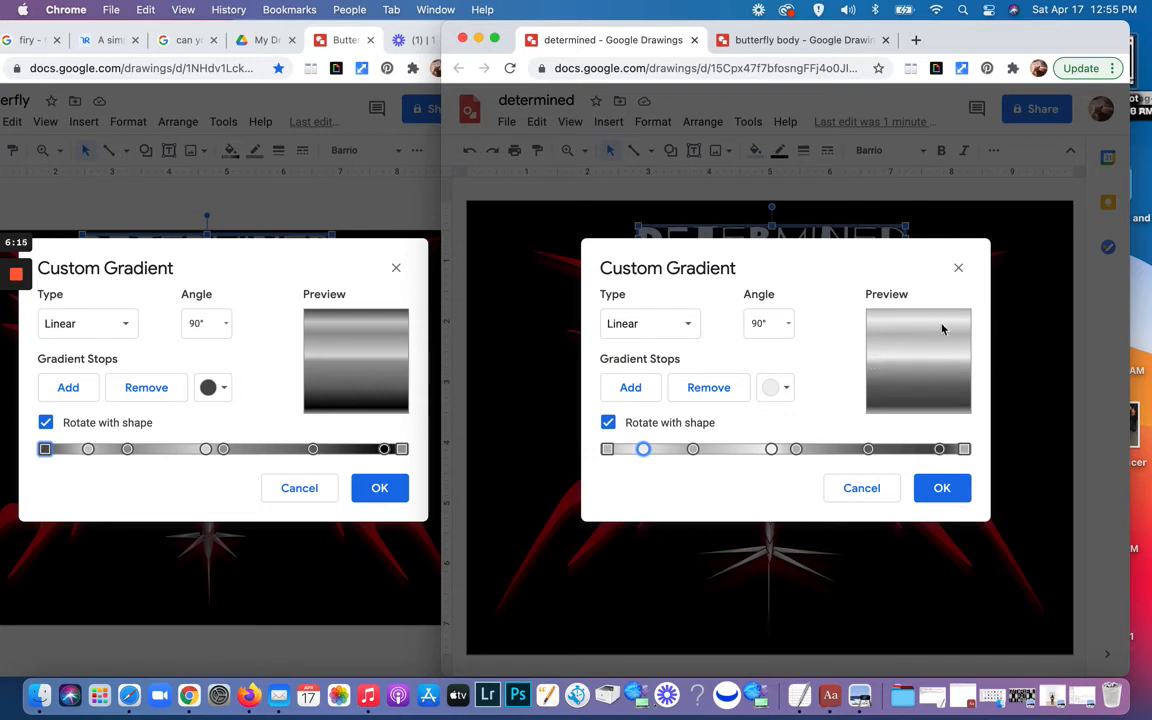
{"action": "left_click", "coordinate": [607, 451]}
{"action": "left_click", "coordinate": [778, 388]}
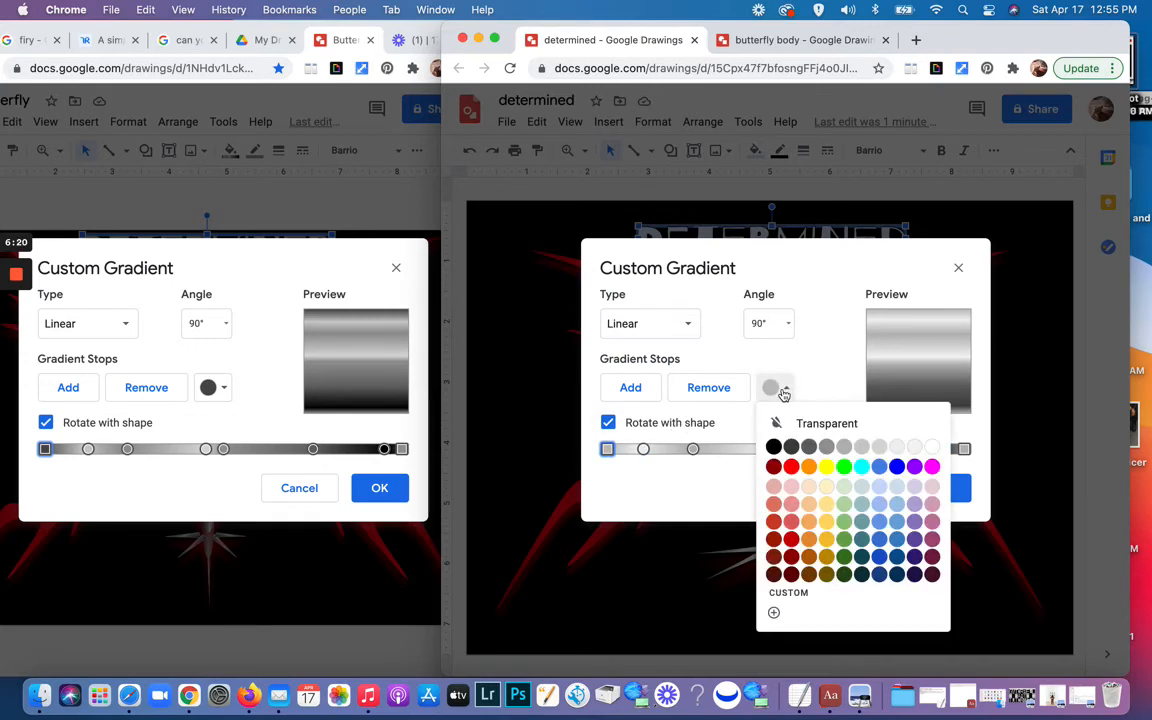
{"action": "left_click", "coordinate": [808, 449]}
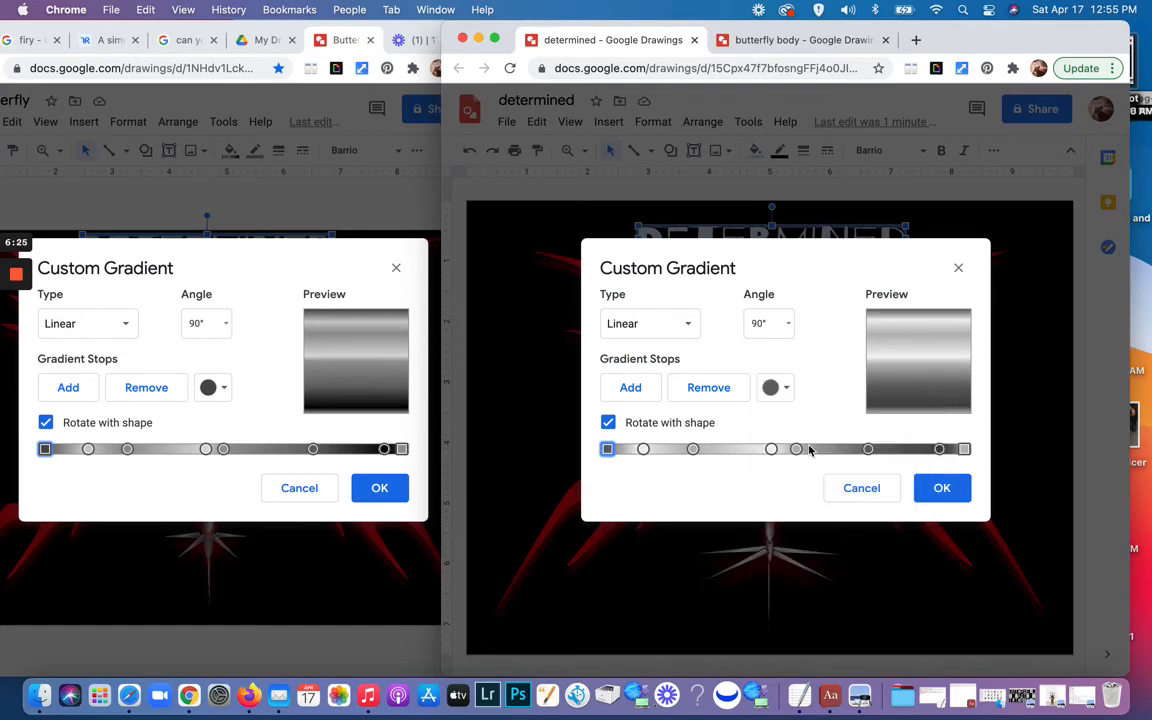
Step: Apply the custom gradient to the DETERMINED title and close the gradient settings in the reference butterfly drawing
{"action": "left_click", "coordinate": [944, 489]}
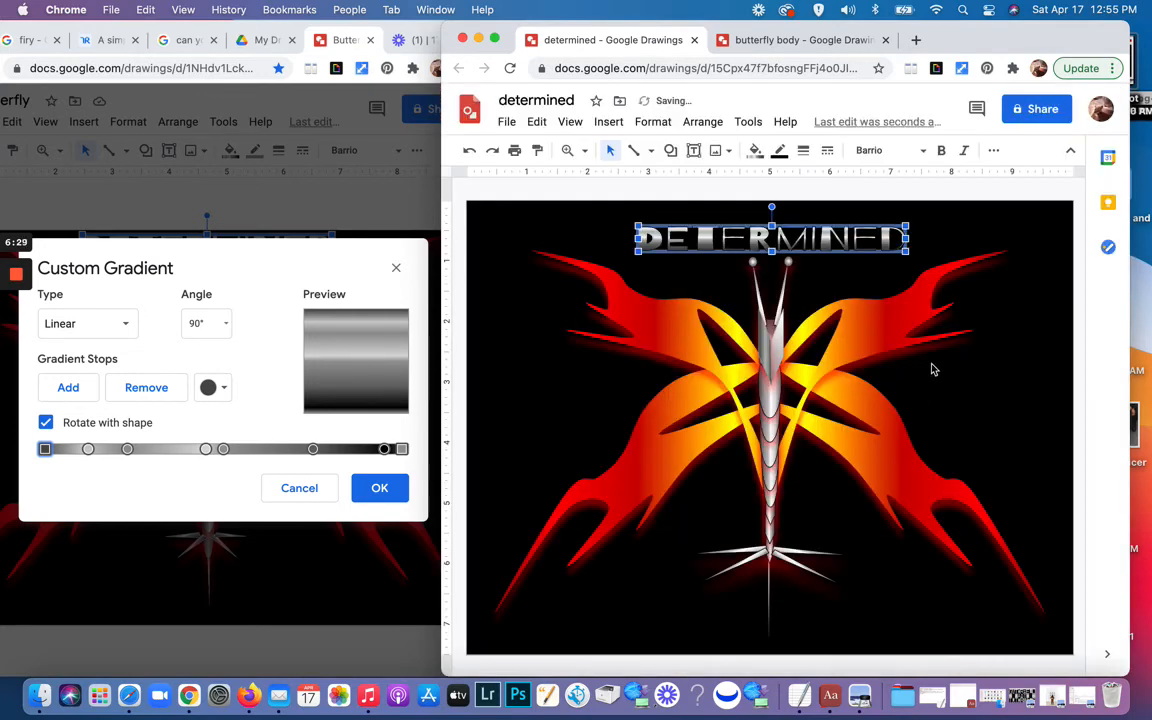
{"action": "left_click", "coordinate": [394, 266]}
{"action": "left_click", "coordinate": [395, 271]}
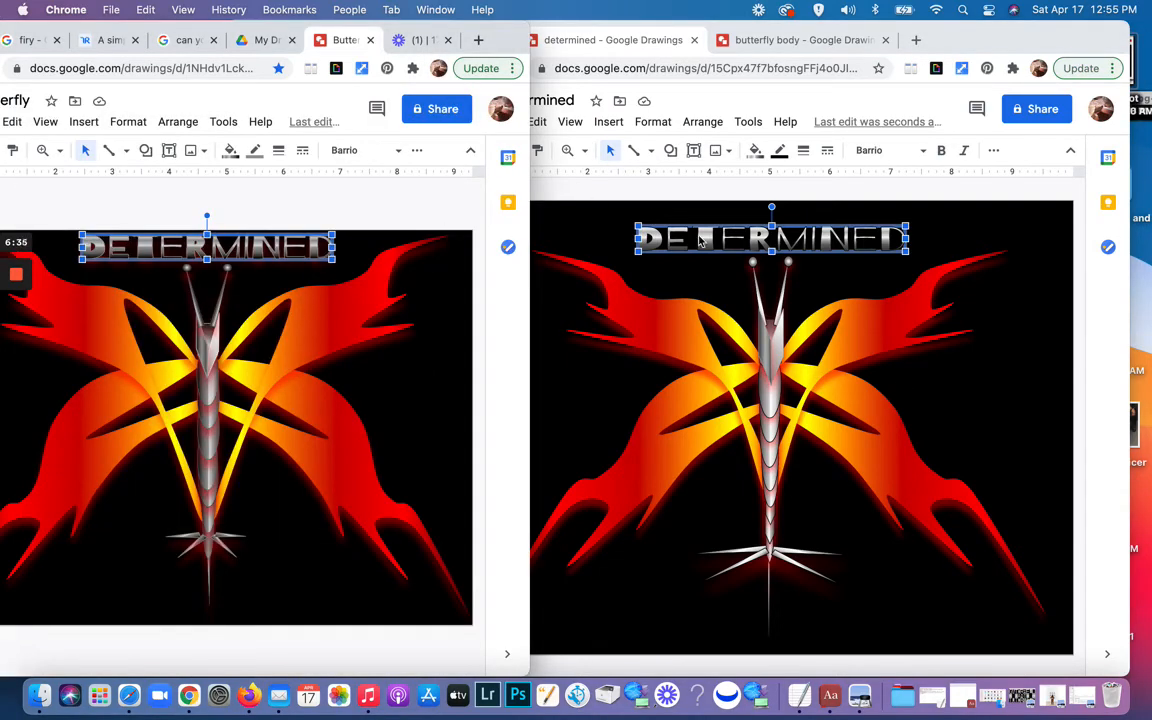
Step: Make the outline of the DETERMINED title transparent in the determined drawing and deselect the title
{"action": "left_click", "coordinate": [781, 152]}
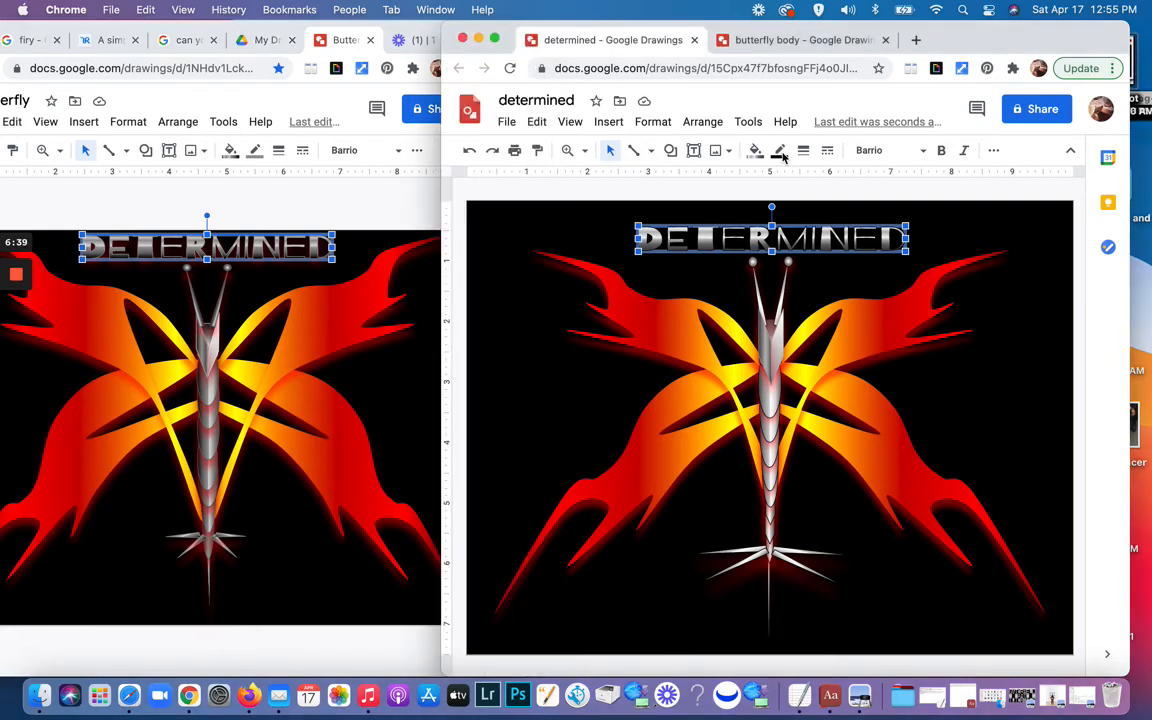
{"action": "left_click", "coordinate": [781, 152]}
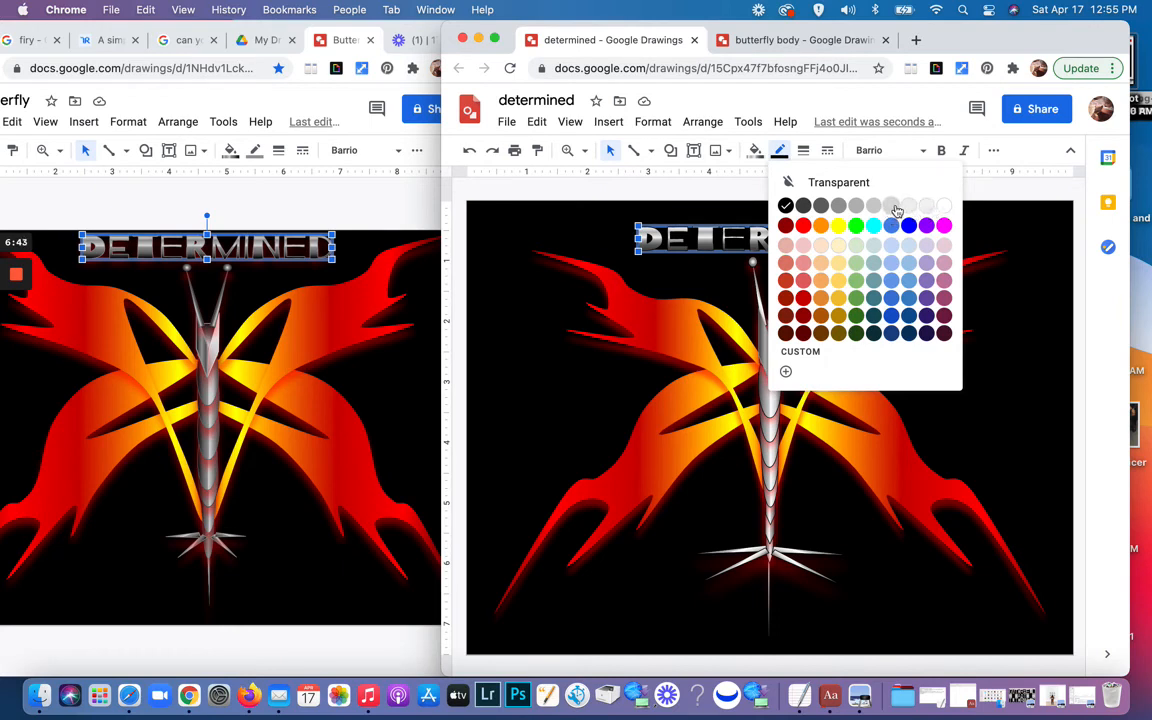
{"action": "left_click", "coordinate": [810, 184]}
{"action": "left_click", "coordinate": [849, 296]}
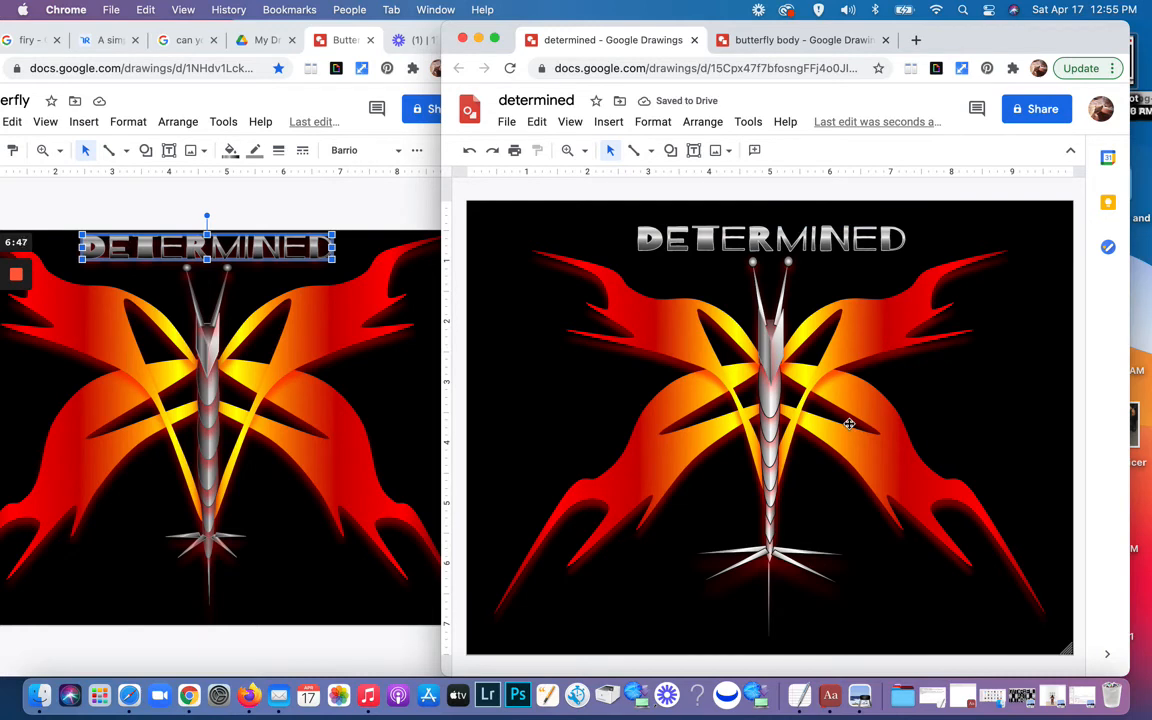
Step: Add a red drop shadow to the DETERMINED title
{"action": "left_click", "coordinate": [730, 230]}
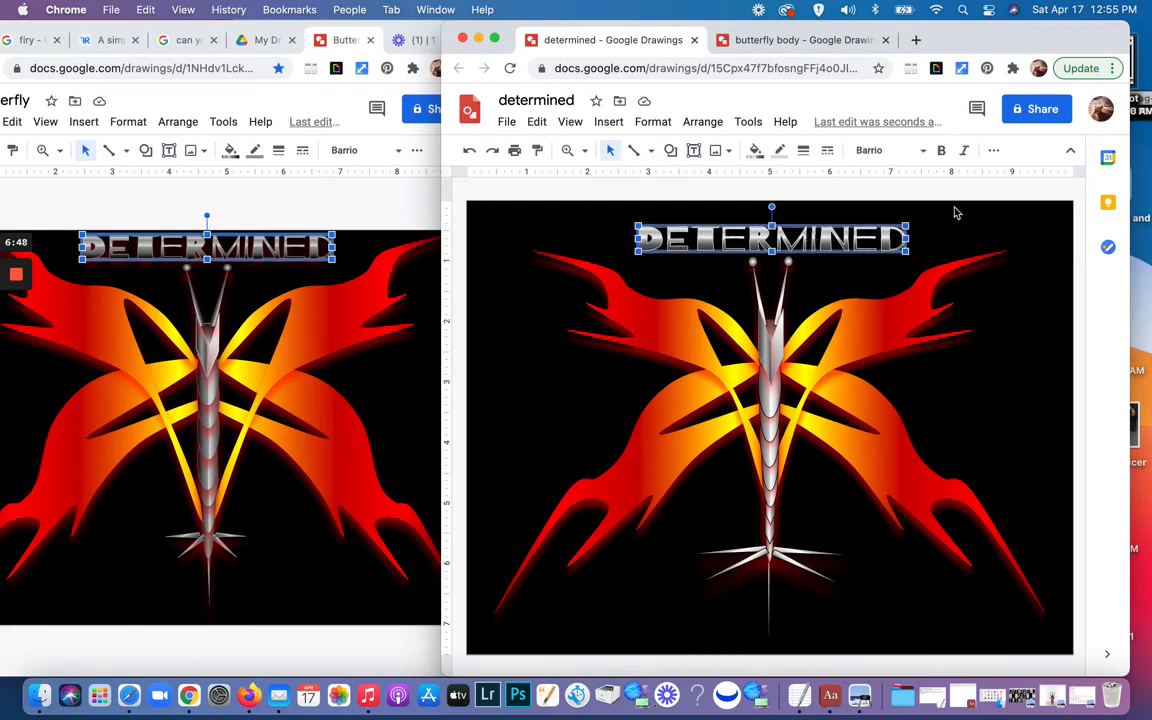
{"action": "left_click", "coordinate": [995, 153]}
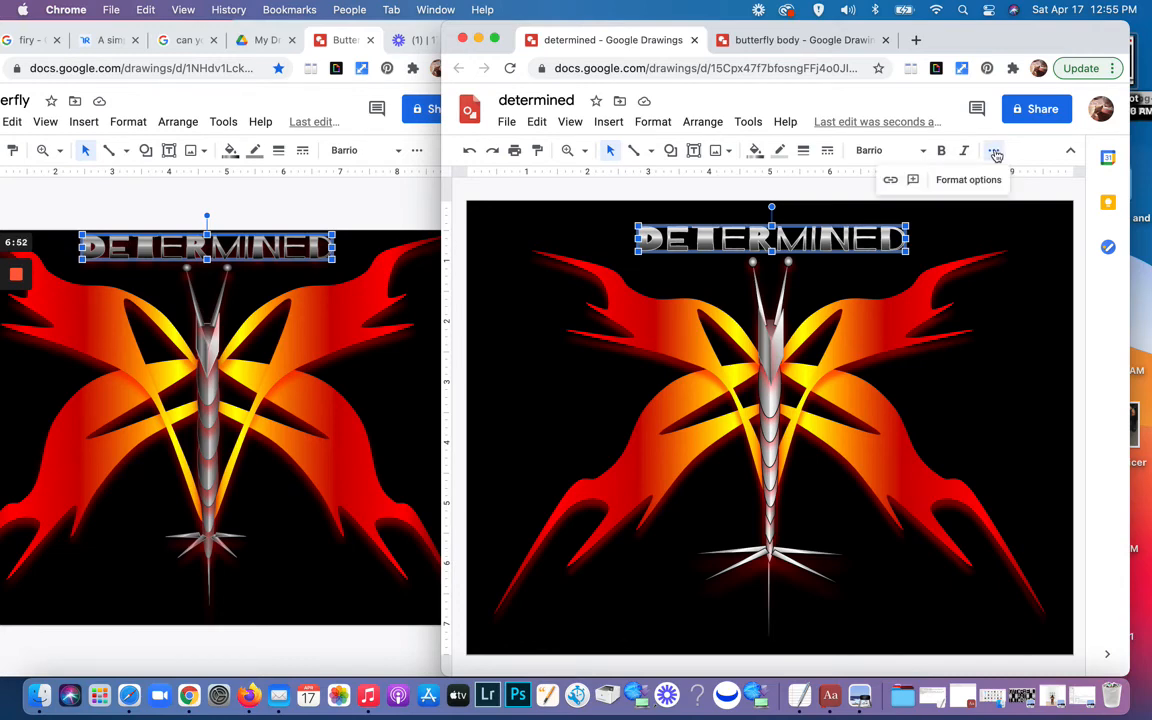
{"action": "left_click", "coordinate": [991, 182]}
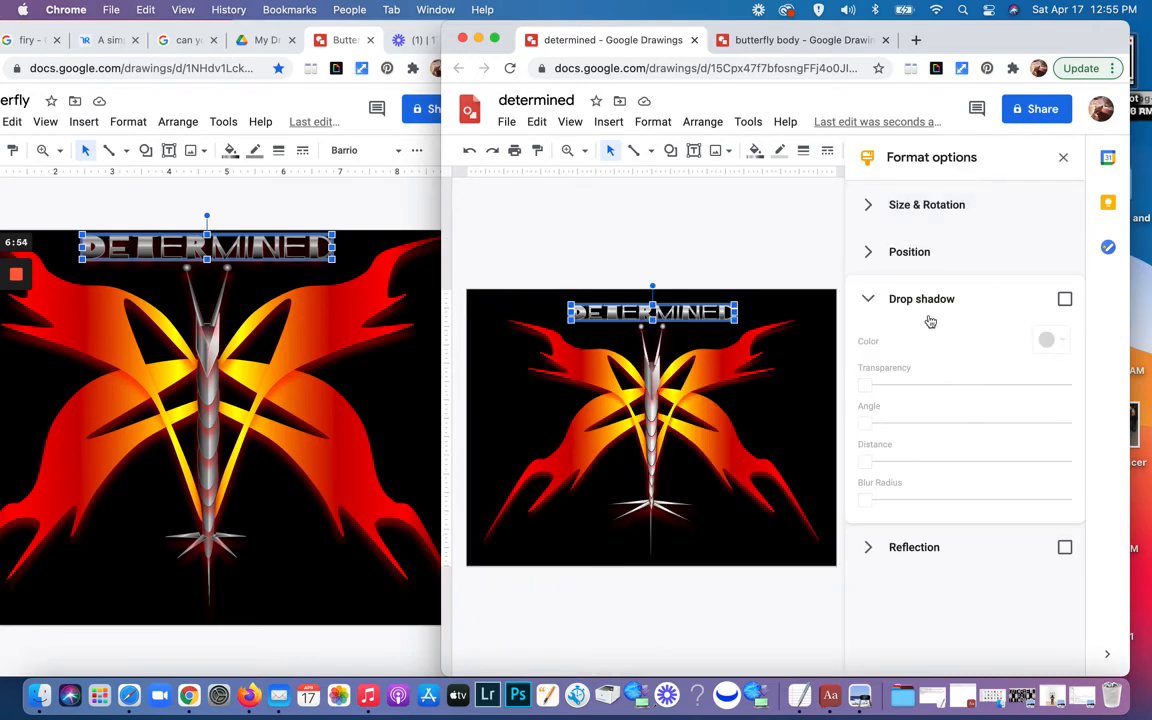
{"action": "left_click", "coordinate": [872, 300]}
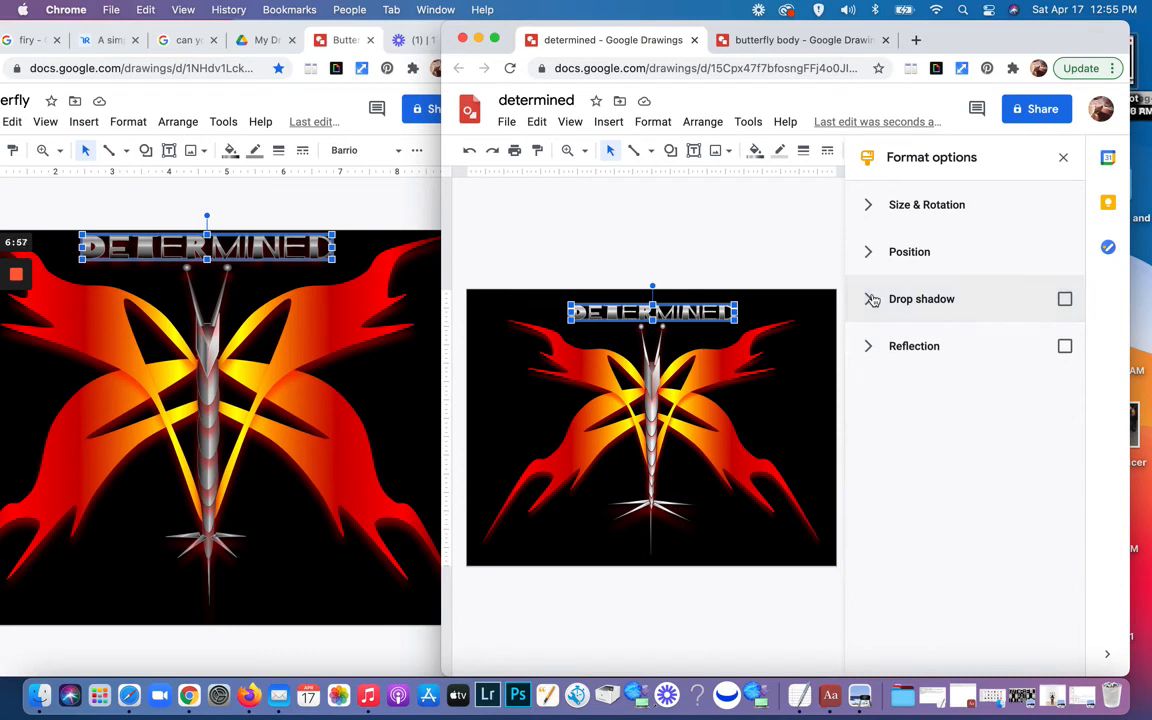
{"action": "left_click", "coordinate": [872, 300]}
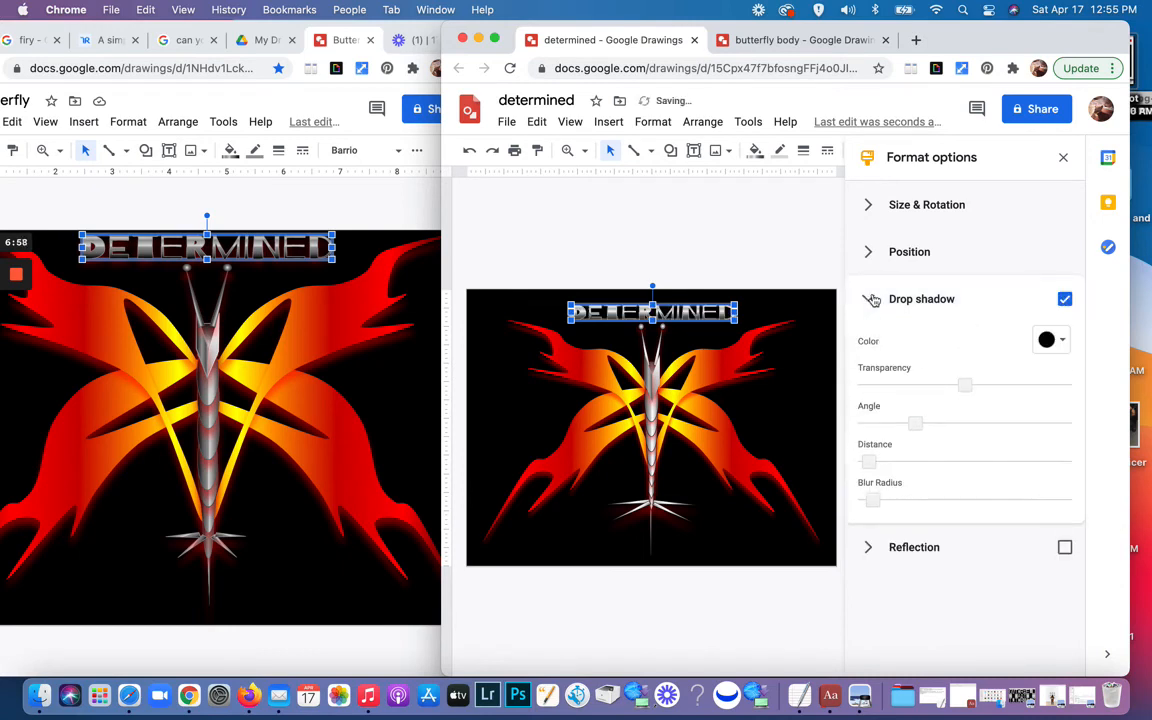
{"action": "left_click", "coordinate": [1060, 339]}
{"action": "left_click", "coordinate": [911, 392]}
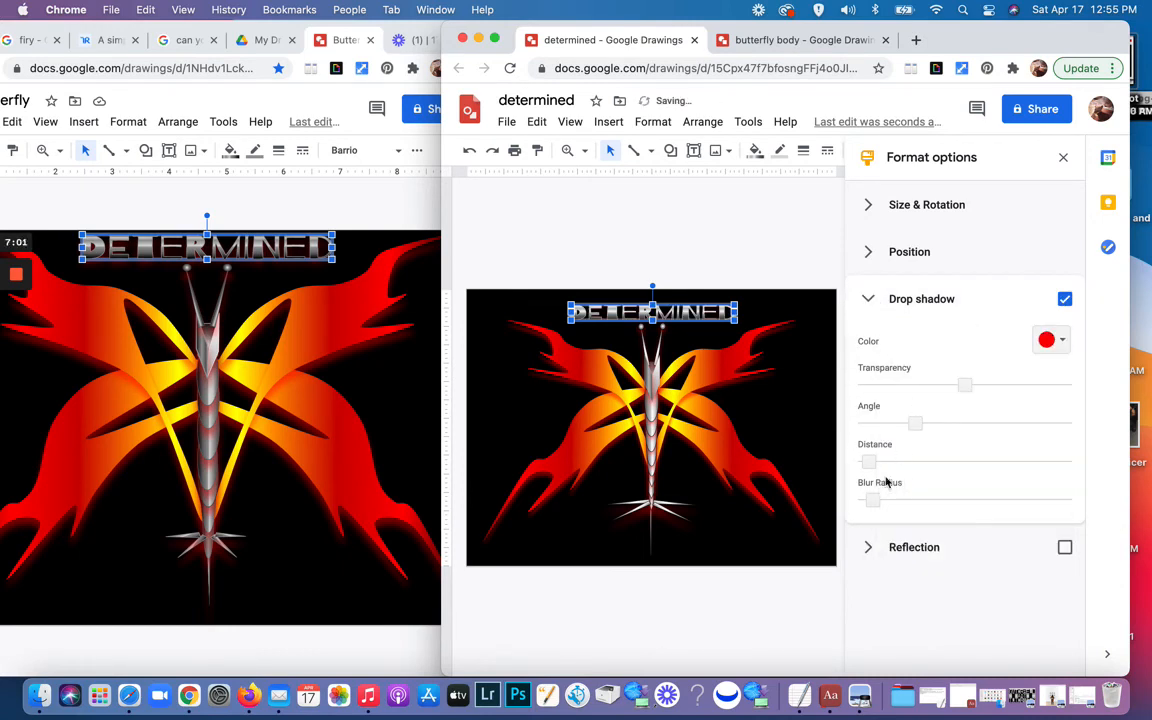
Step: Slightly increase the title shadow's distance, set its blur radius to 14, and close the format options
{"action": "left_click_drag", "start_coordinate": [874, 465], "coordinate": [893, 499]}
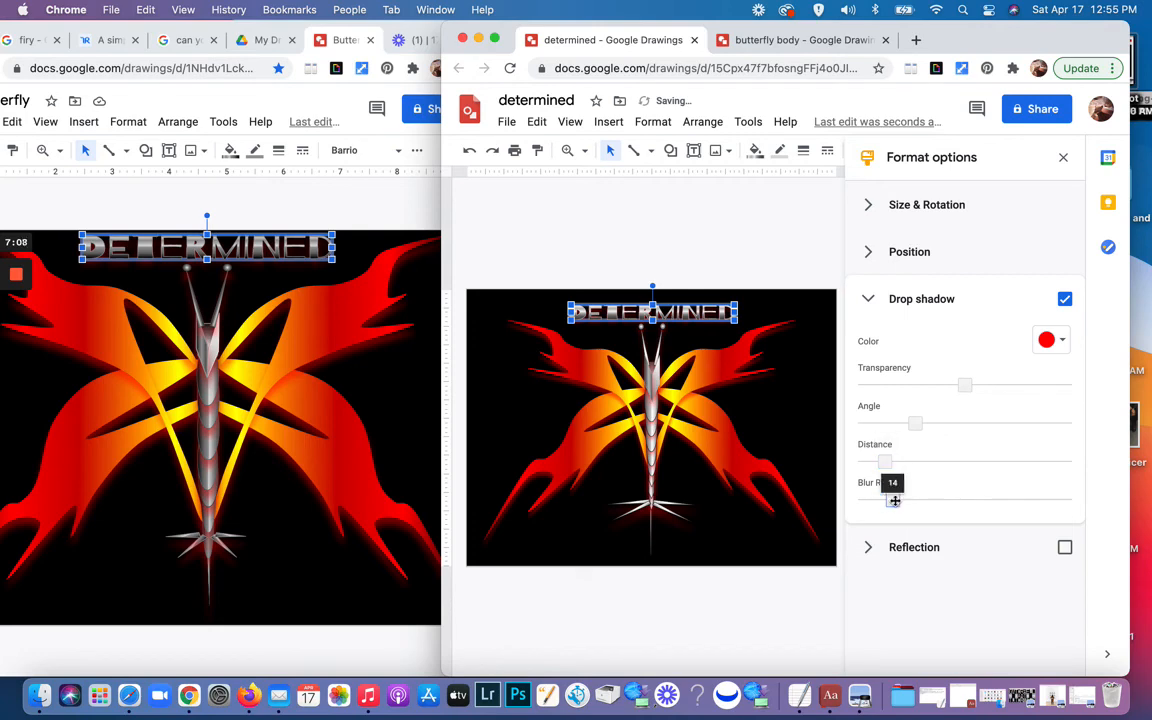
{"action": "left_click", "coordinate": [751, 265]}
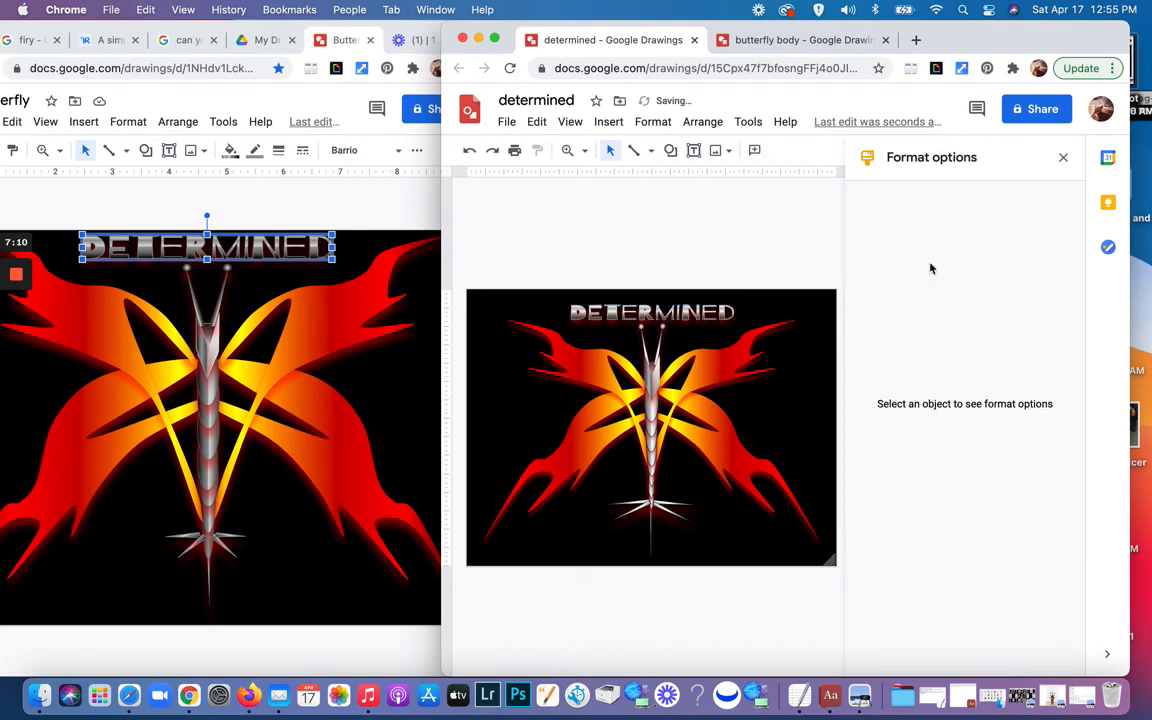
{"action": "left_click", "coordinate": [1063, 157]}
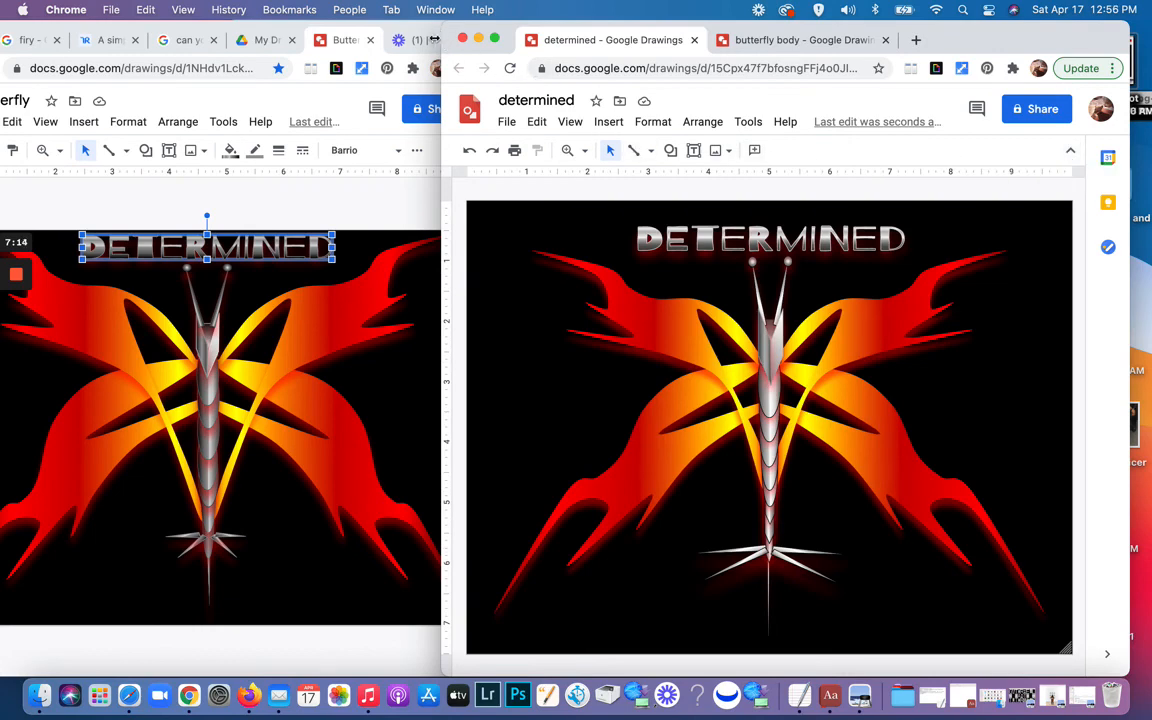
Step: Widen the window of the determined drawing and nudge the DETERMINED title very slightly right and down
{"action": "left_click_drag", "start_coordinate": [436, 40], "coordinate": [91, 40]}
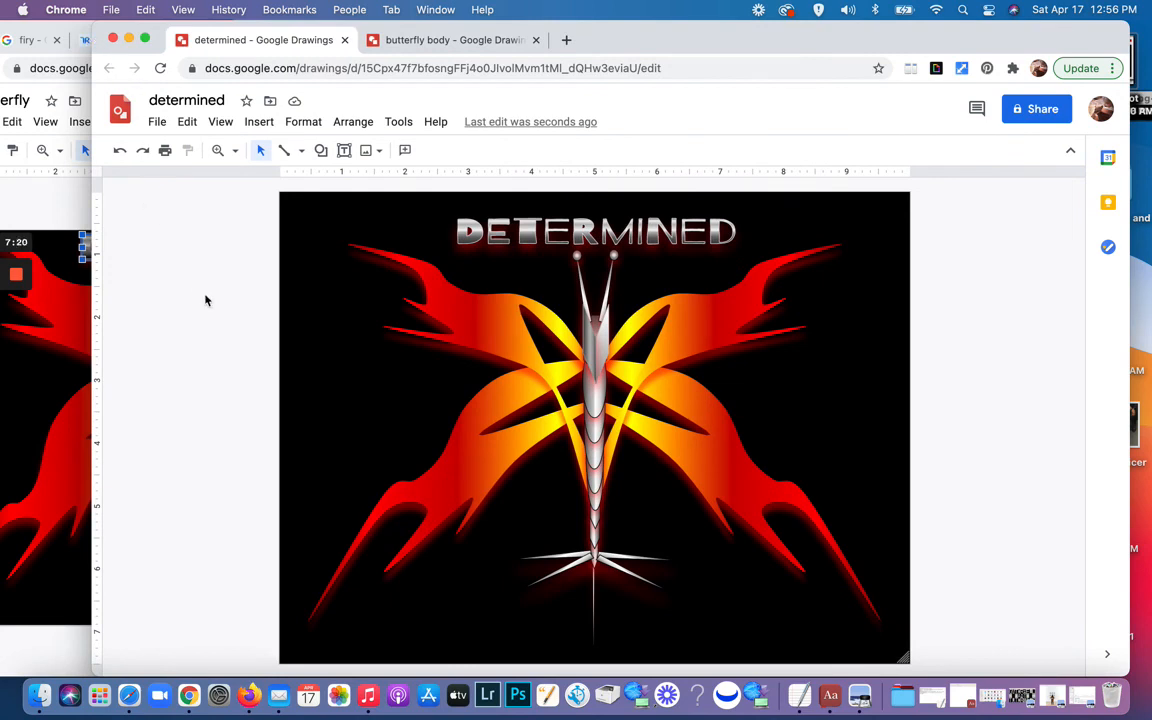
{"action": "left_click", "coordinate": [665, 242]}
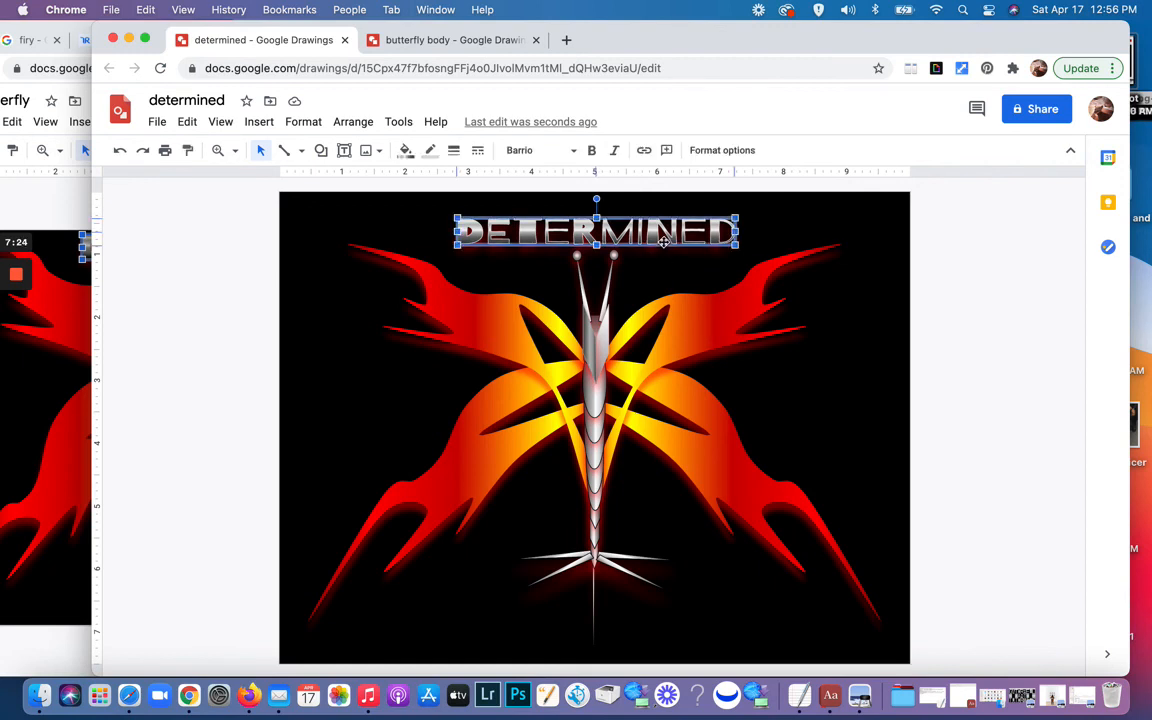
{"action": "left_click_drag", "start_coordinate": [665, 242], "coordinate": [666, 243]}
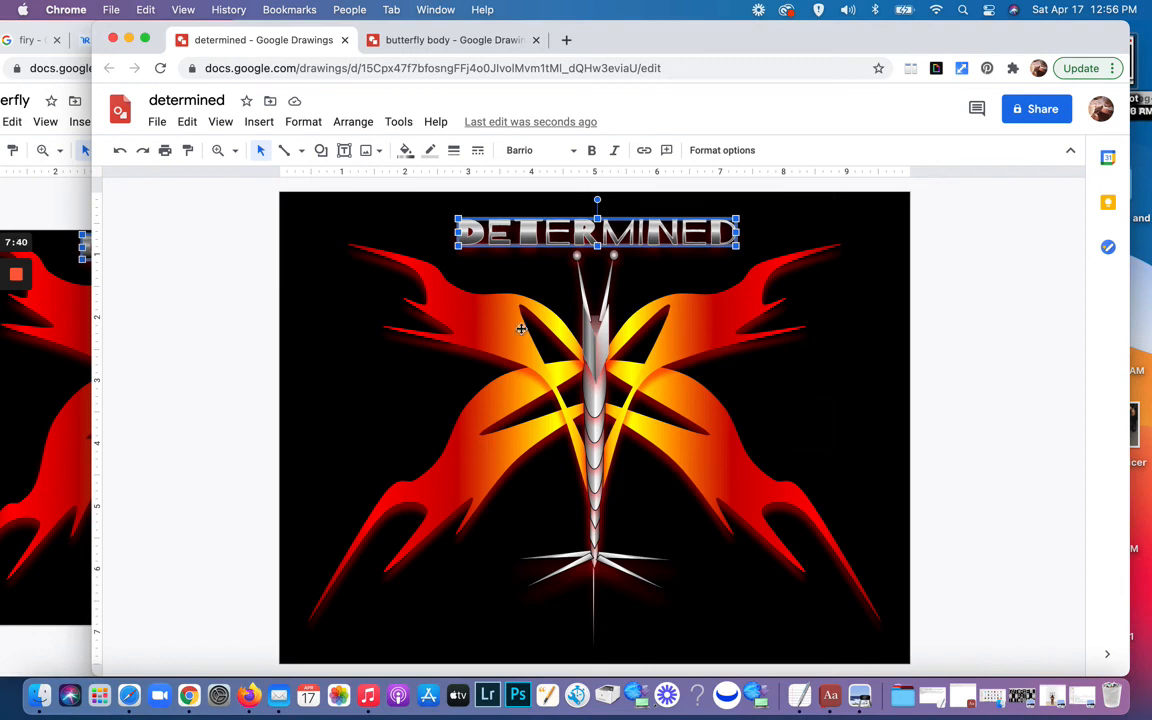
{"action": "mouse_move", "coordinate": [16, 308]}
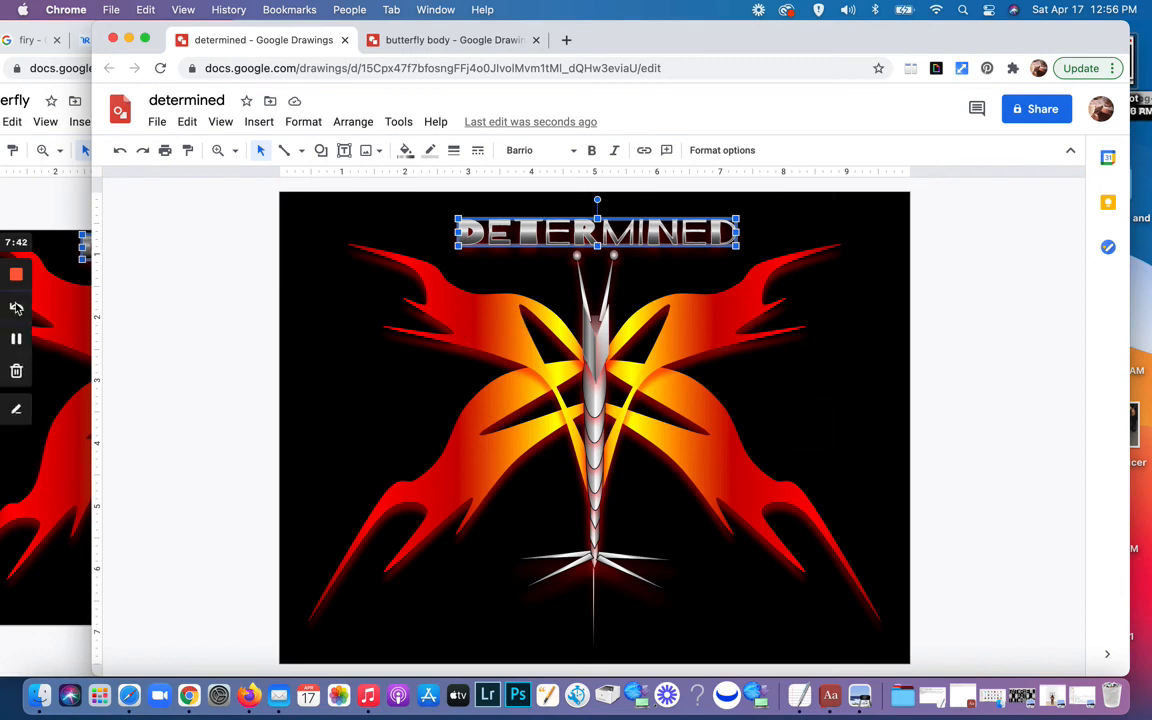